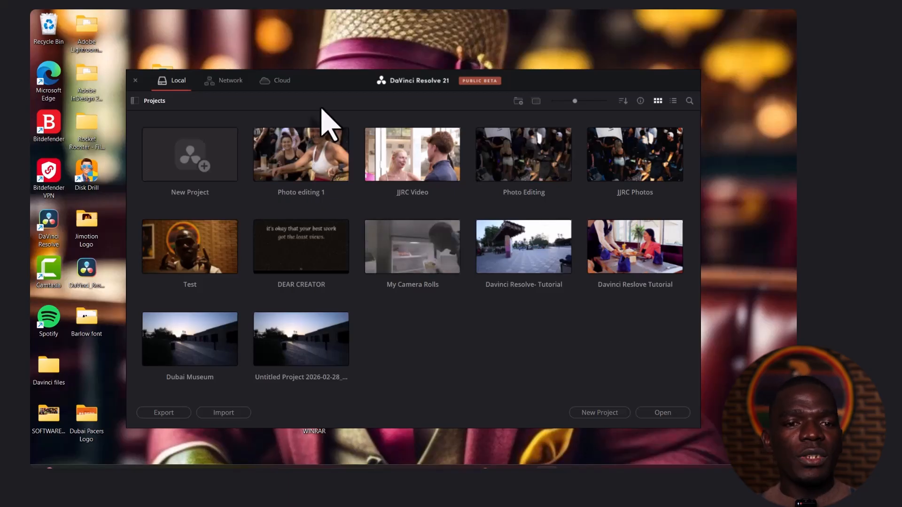
# - Open the existing project Photo editing 1 from the local project library
pyautogui.doubleClick(207, 170)
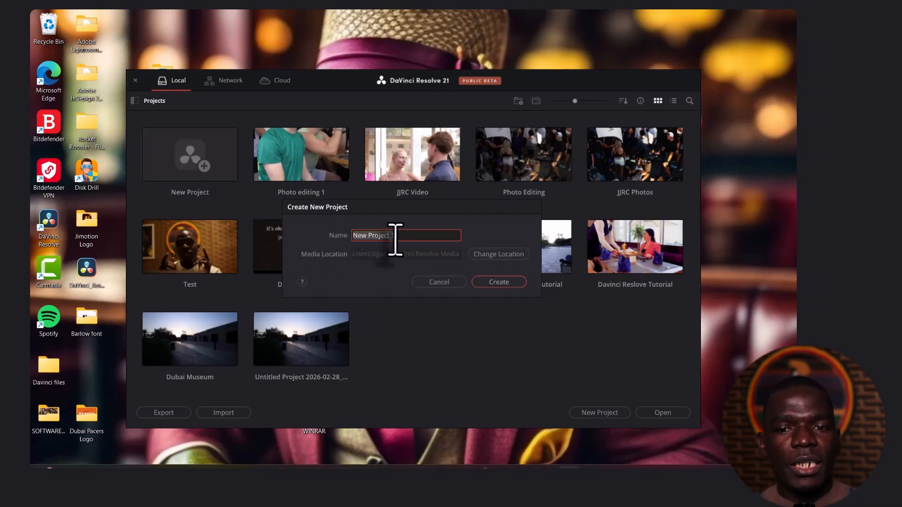
pyautogui.click(438, 284)
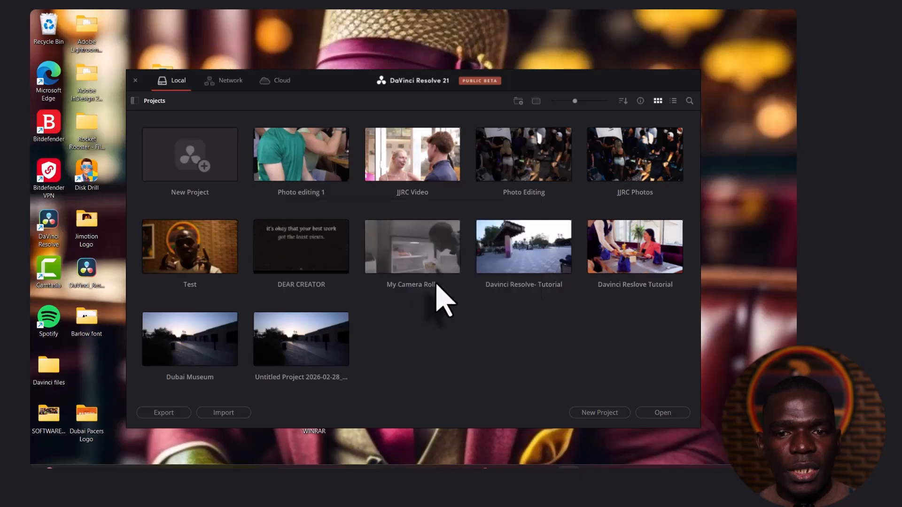
pyautogui.doubleClick(308, 171)
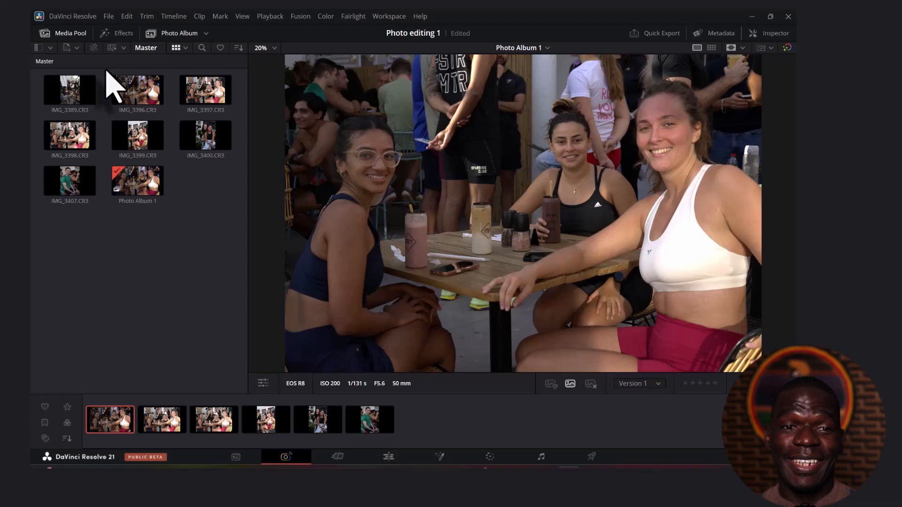
pyautogui.click(110, 18)
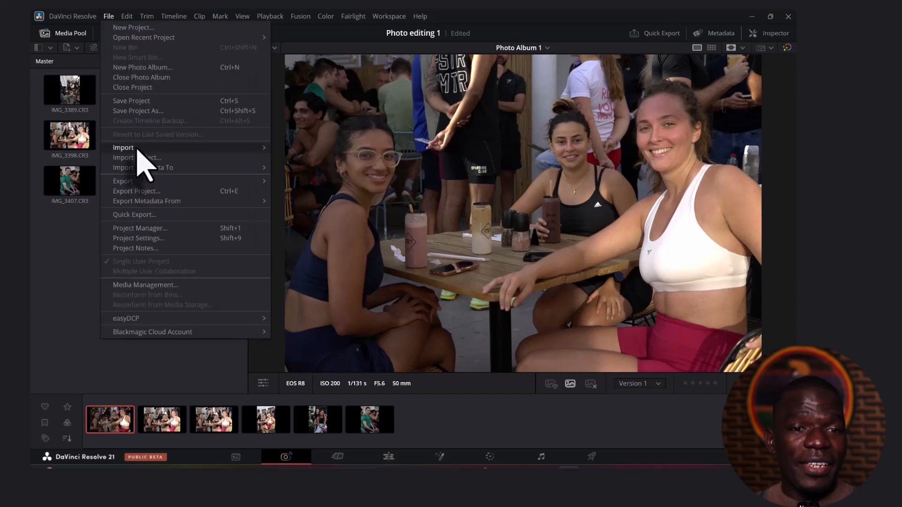
pyautogui.moveTo(136, 149)
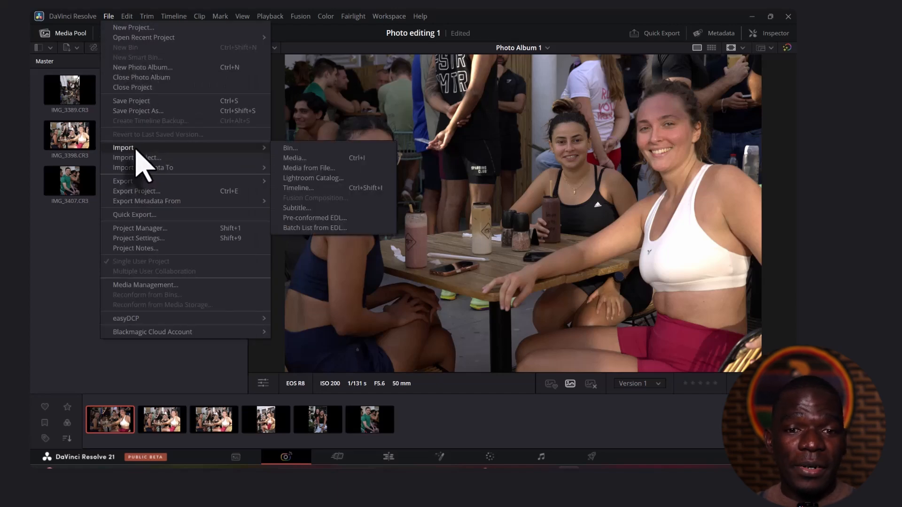
pyautogui.click(292, 160)
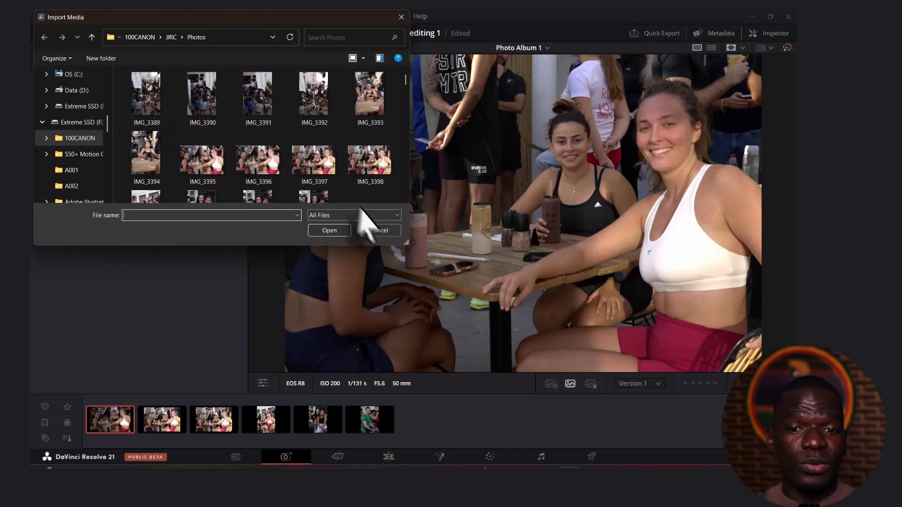
pyautogui.click(376, 231)
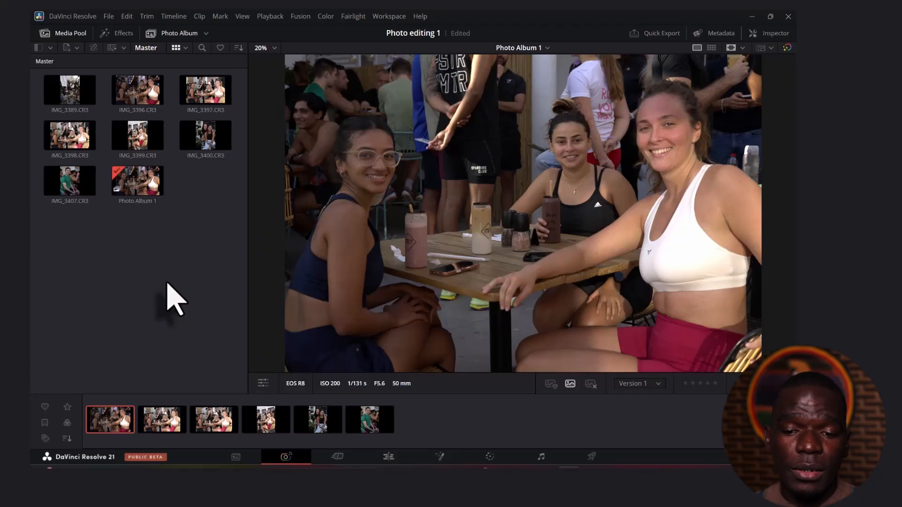
pyautogui.hotkey('ctrl', 'i')
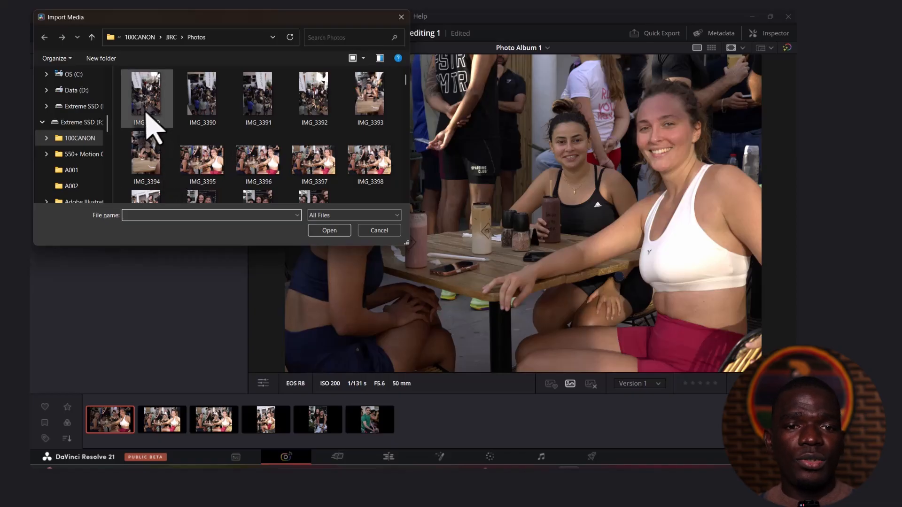
pyautogui.click(380, 230)
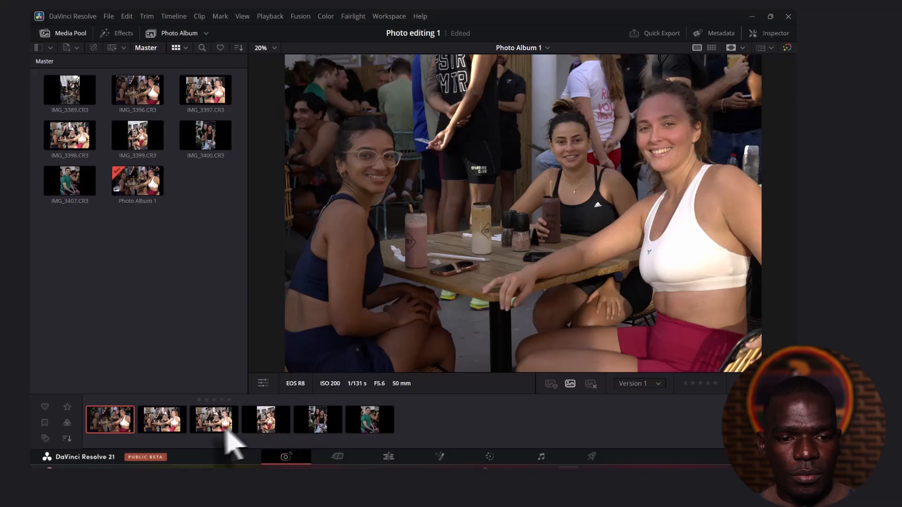
# - Remove all photos from Photo Album 1 while keeping them in the media pool
pyautogui.keyDown('shift'); pyautogui.click(371, 418); pyautogui.keyUp('shift')
pyautogui.press('Delete')
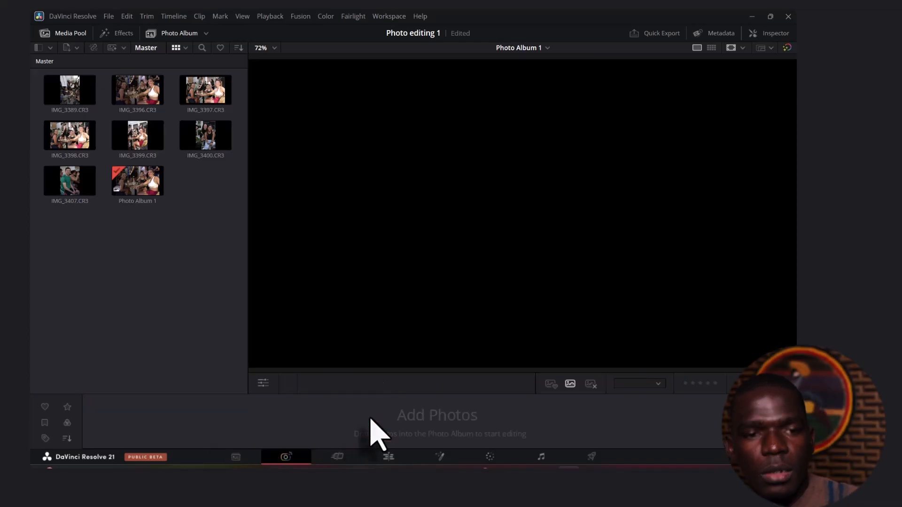
pyautogui.click(205, 311)
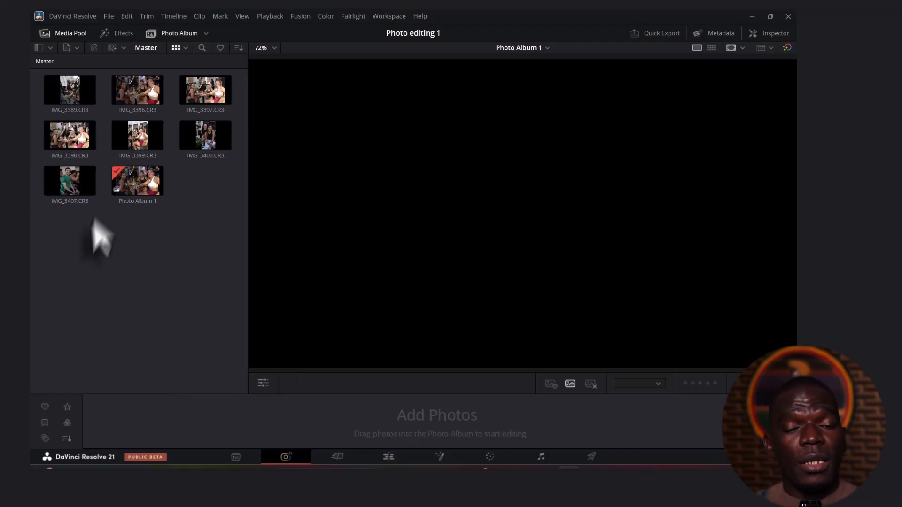
# - Add all seven photos from IMG_3389.CR3 through IMG_3407.CR3 in the media pool to Photo Album 1
pyautogui.click(67, 99)
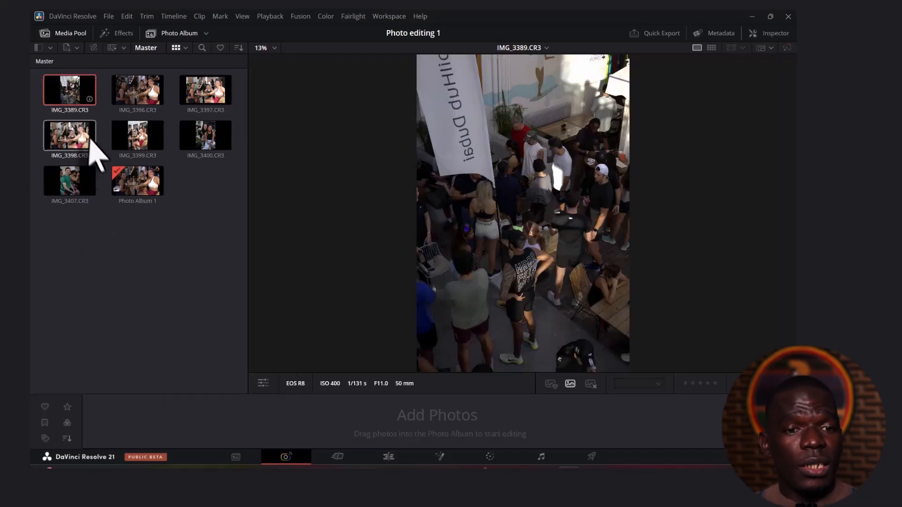
pyautogui.keyDown('shift'); pyautogui.click(79, 185); pyautogui.keyUp('shift')
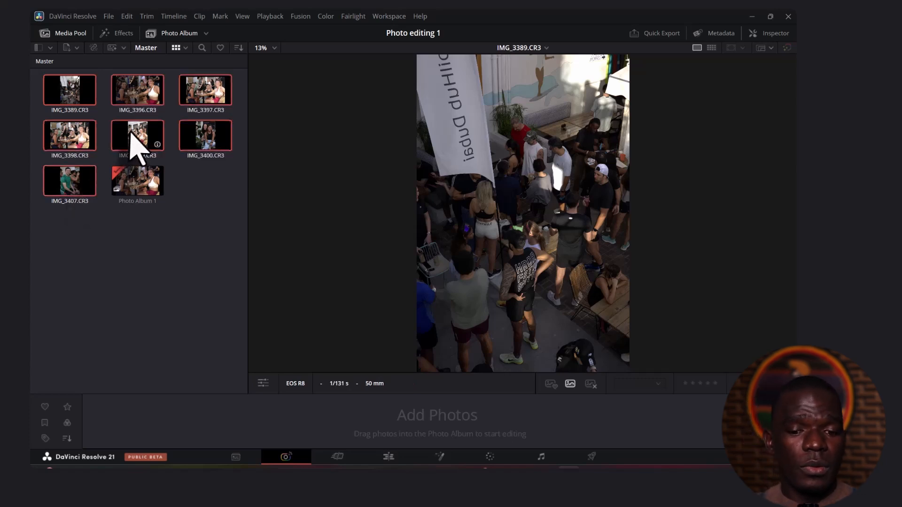
pyautogui.moveTo(137, 141); pyautogui.dragTo(253, 440)
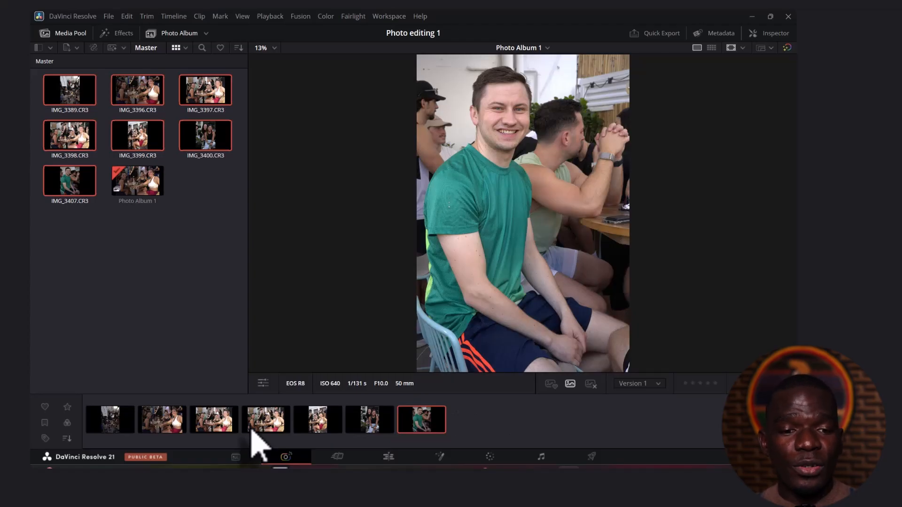
# - Set the RAW color temperature of the album's first photo, IMG_3389.CR3, to 6068
pyautogui.click(111, 423)
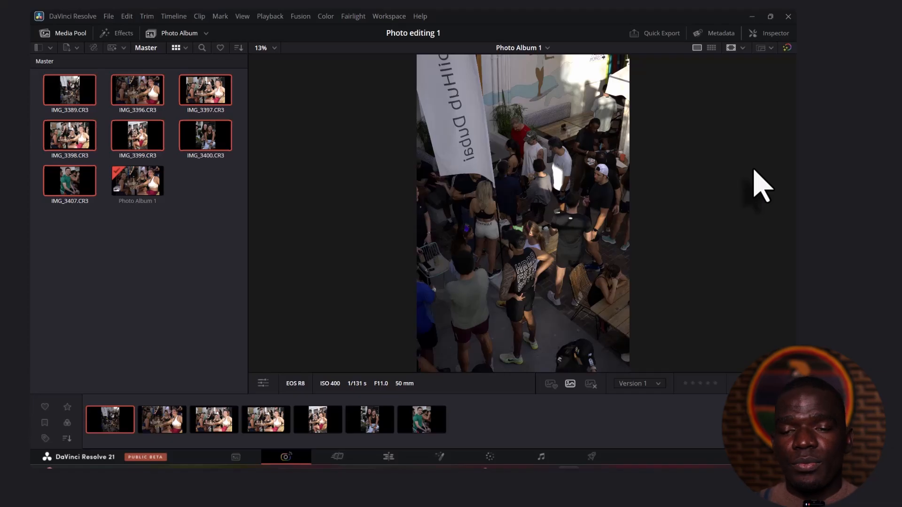
pyautogui.click(773, 34)
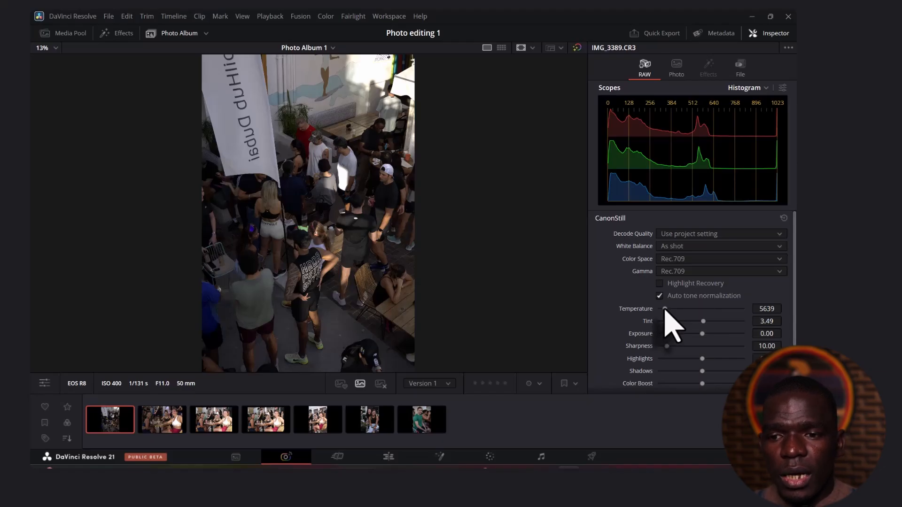
pyautogui.moveTo(664, 309); pyautogui.dragTo(701, 316)
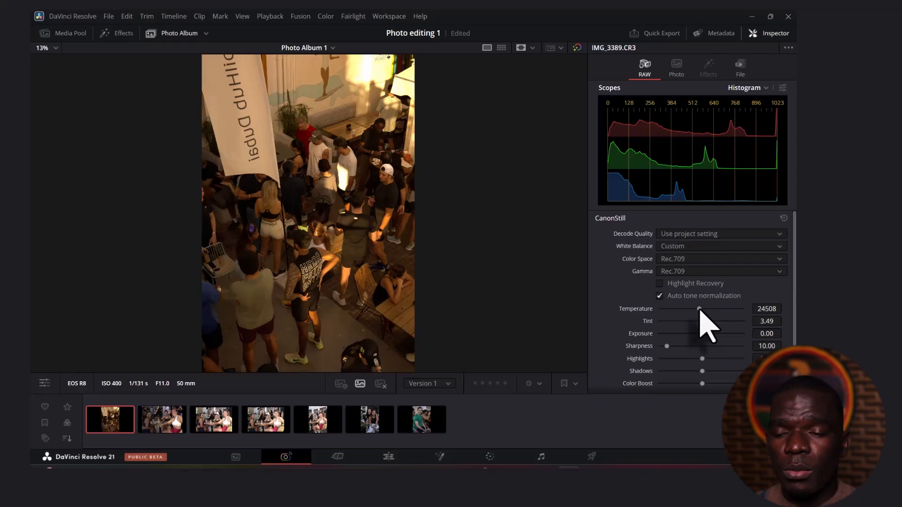
pyautogui.moveTo(700, 310); pyautogui.dragTo(697, 310)
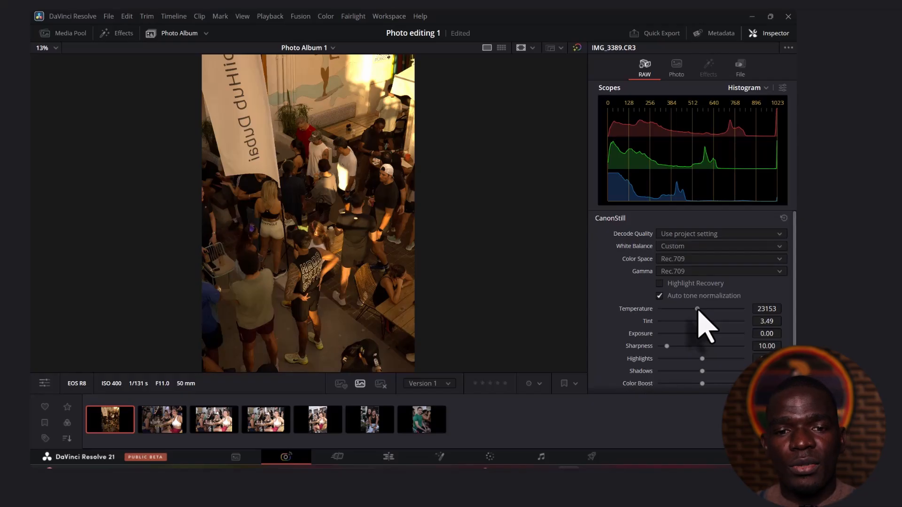
pyautogui.moveTo(698, 310); pyautogui.dragTo(666, 310)
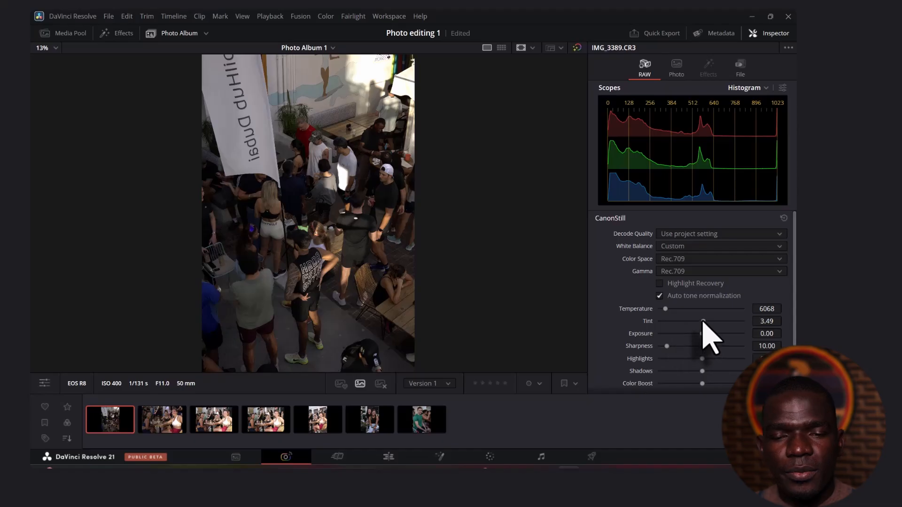
# - Set the RAW tint of IMG_3389.CR3 to 2.54 and its sharpness to 31.07
pyautogui.moveTo(703, 321)
pyautogui.mouseDown()
pyautogui.moveTo(732, 325)
pyautogui.moveTo(691, 328)
pyautogui.mouseUp()
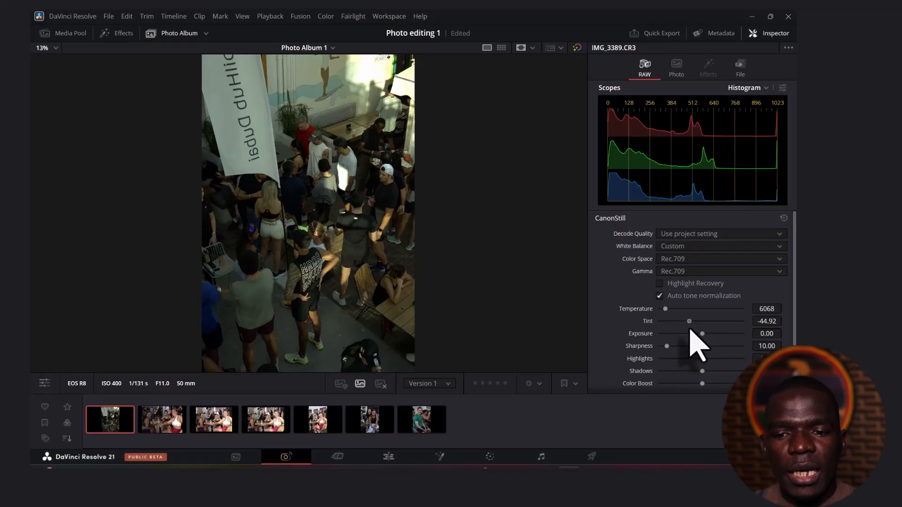
pyautogui.moveTo(690, 328); pyautogui.dragTo(704, 322)
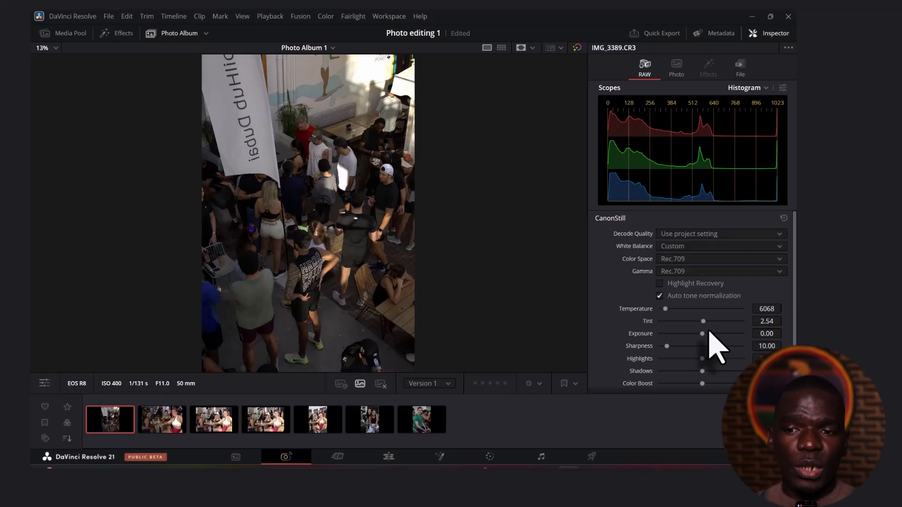
pyautogui.scroll(-2, 710, 331)
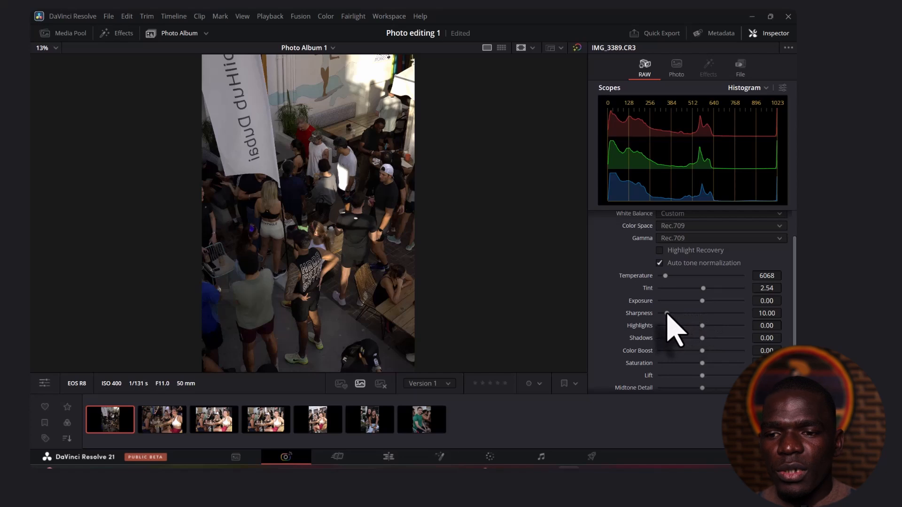
pyautogui.moveTo(667, 313); pyautogui.dragTo(686, 320)
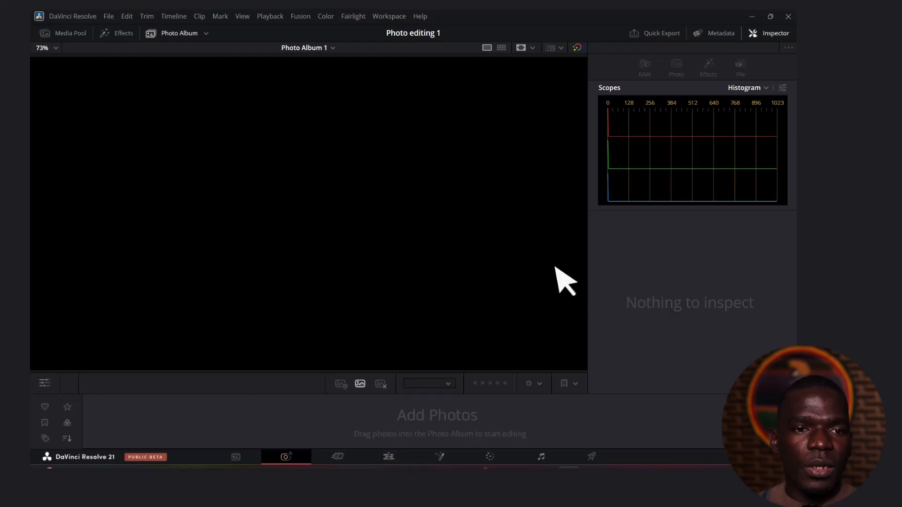
# - Add the seven selected media pool photos to the empty Photo Album 1 again and display IMG_3389.CR3
pyautogui.click(70, 36)
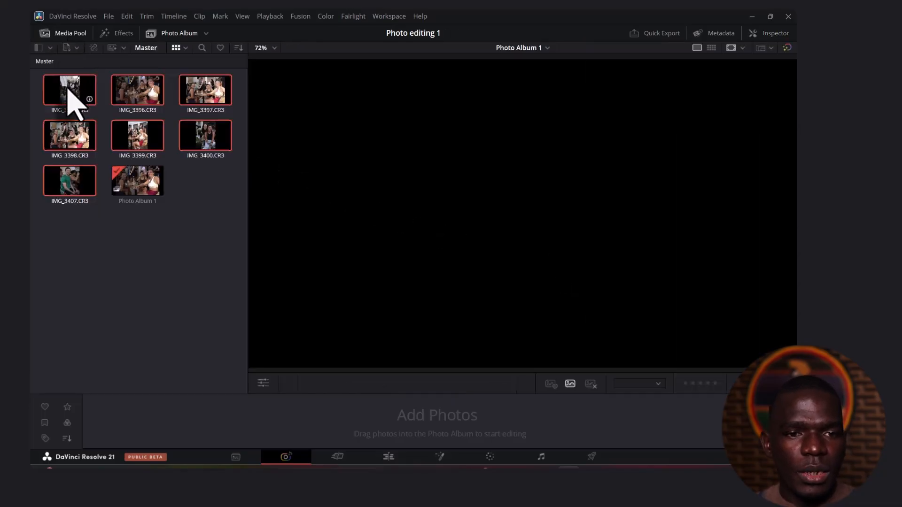
pyautogui.moveTo(67, 92); pyautogui.dragTo(115, 426)
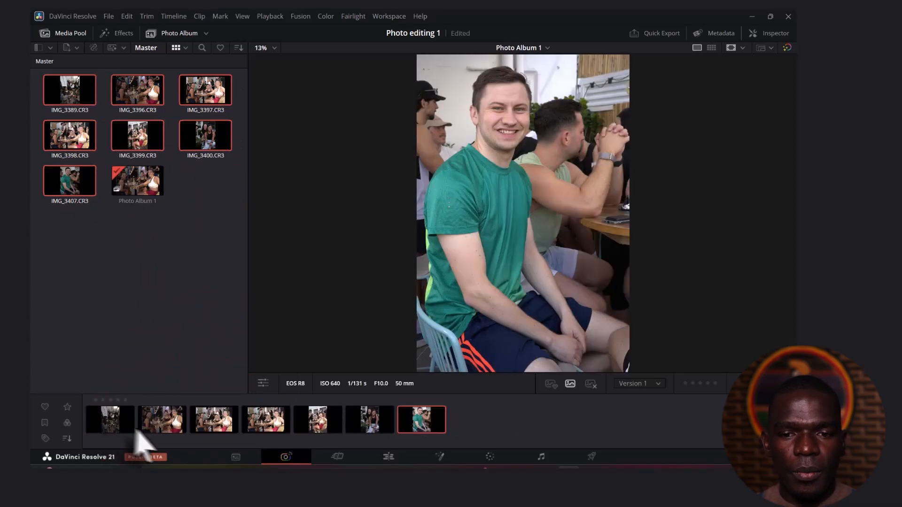
pyautogui.click(115, 425)
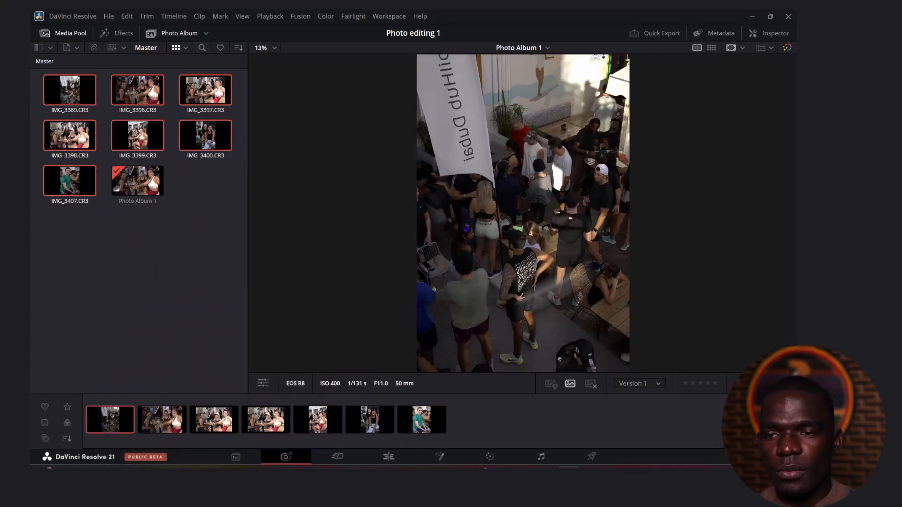
# - Lower the RAW shadows of IMG_3389.CR3 to -42.37
pyautogui.click(775, 34)
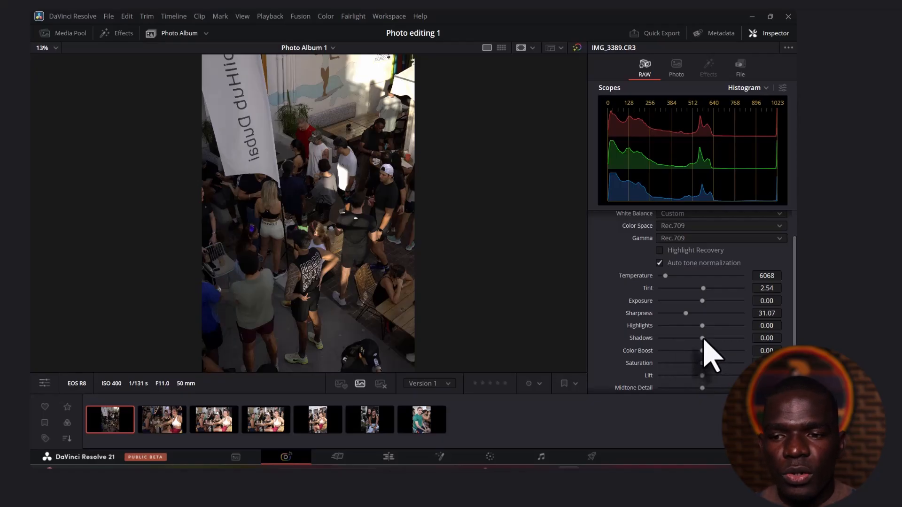
pyautogui.moveTo(704, 338); pyautogui.dragTo(661, 343)
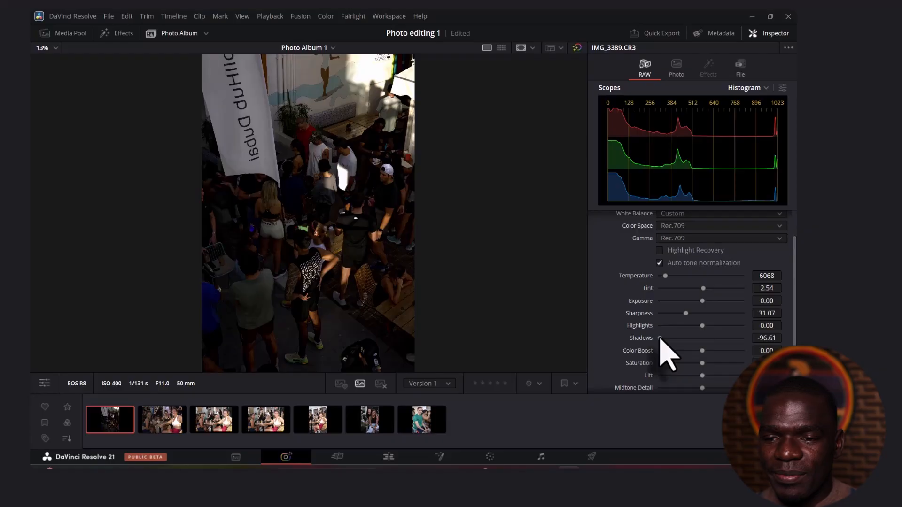
pyautogui.moveTo(667, 339); pyautogui.dragTo(684, 339)
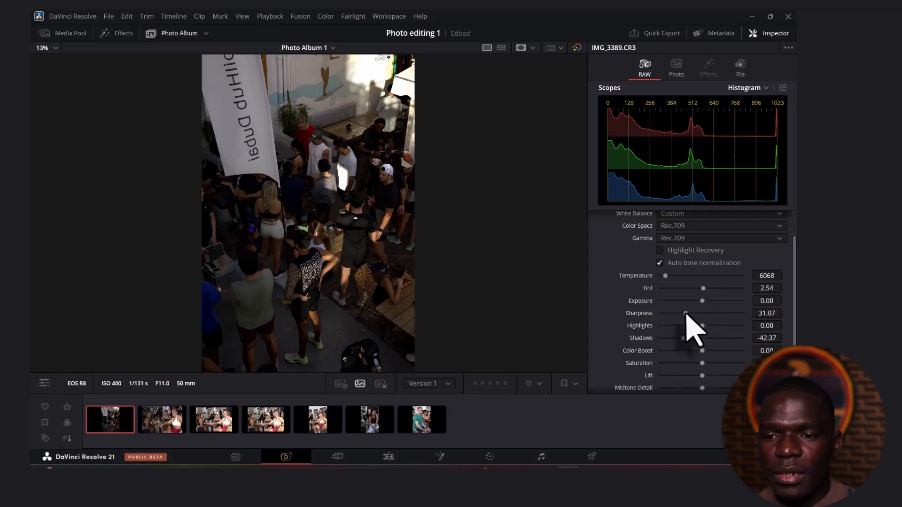
# - Set the RAW sharpness of IMG_3389.CR3 to 10
pyautogui.moveTo(686, 314); pyautogui.dragTo(675, 314)
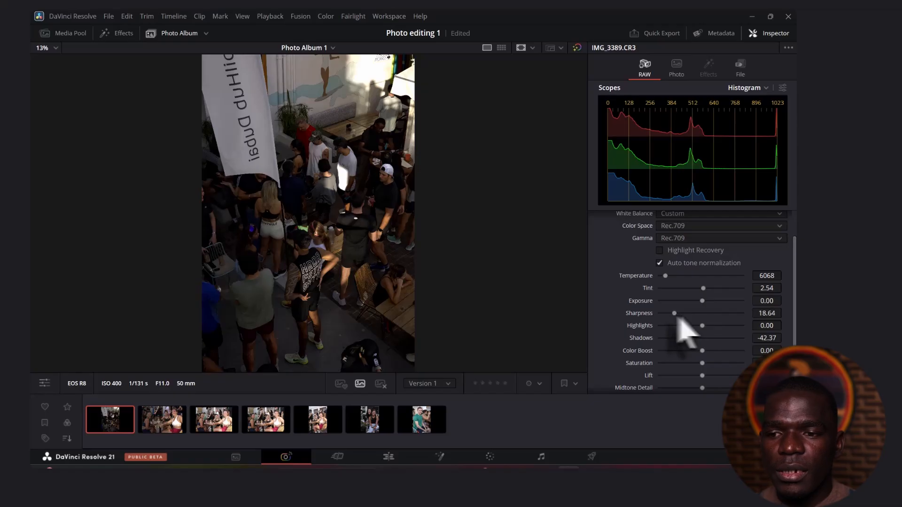
pyautogui.click(776, 313)
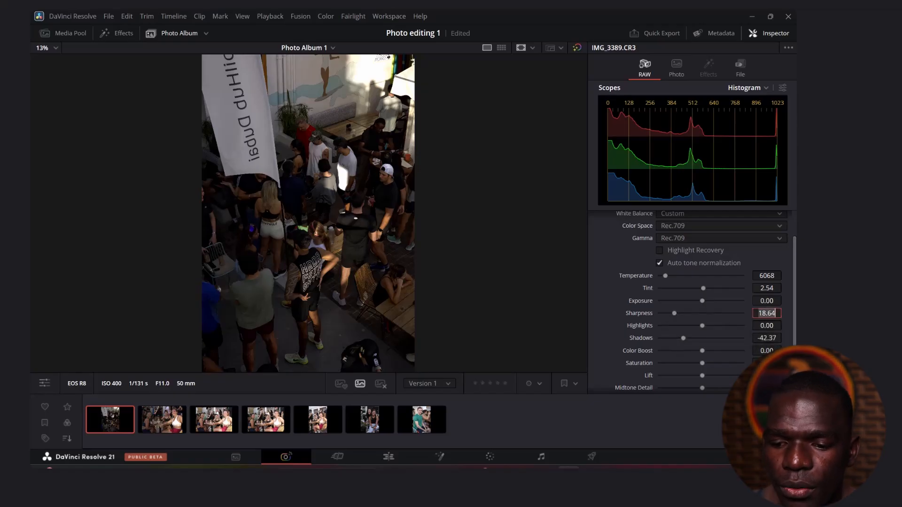
pyautogui.write('10')
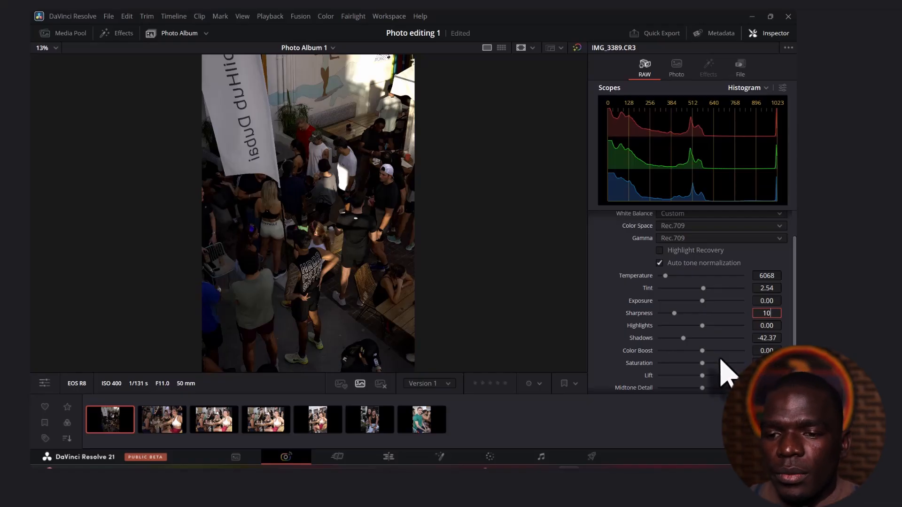
pyautogui.scroll(-2, 726, 374)
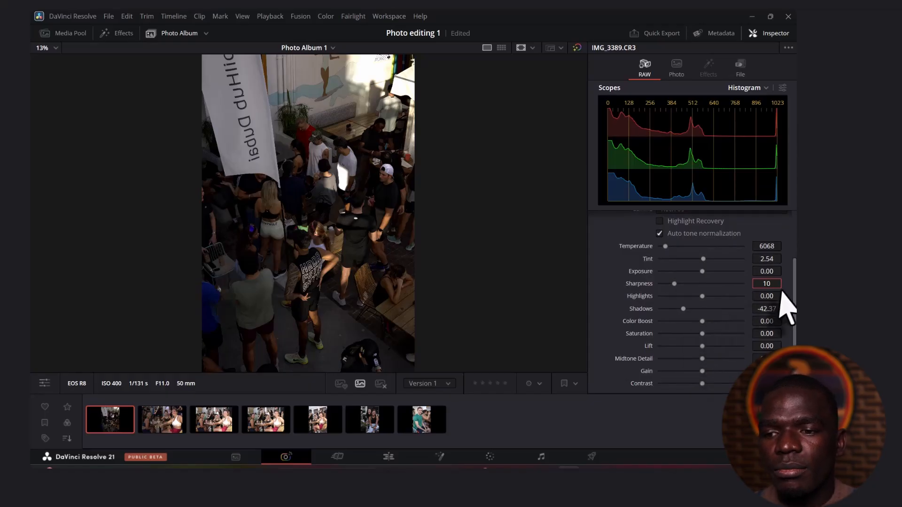
pyautogui.press('Return')
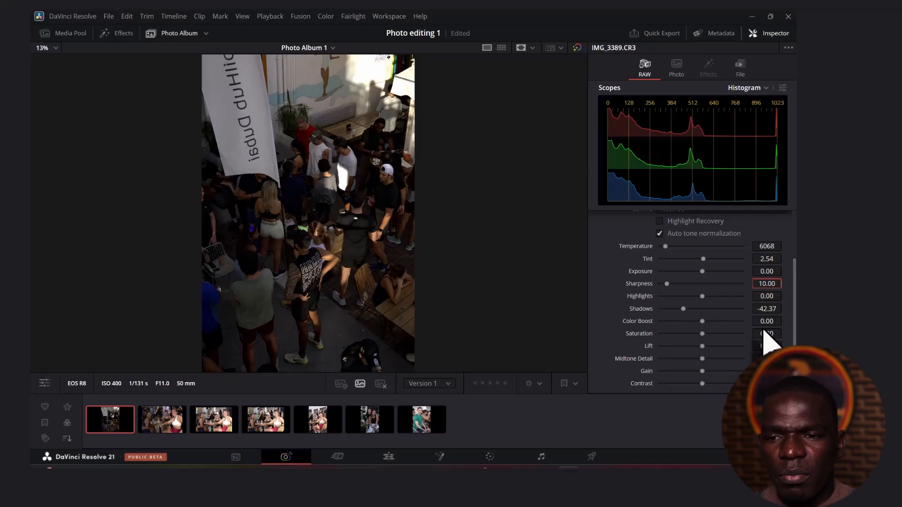
pyautogui.click(586, 304)
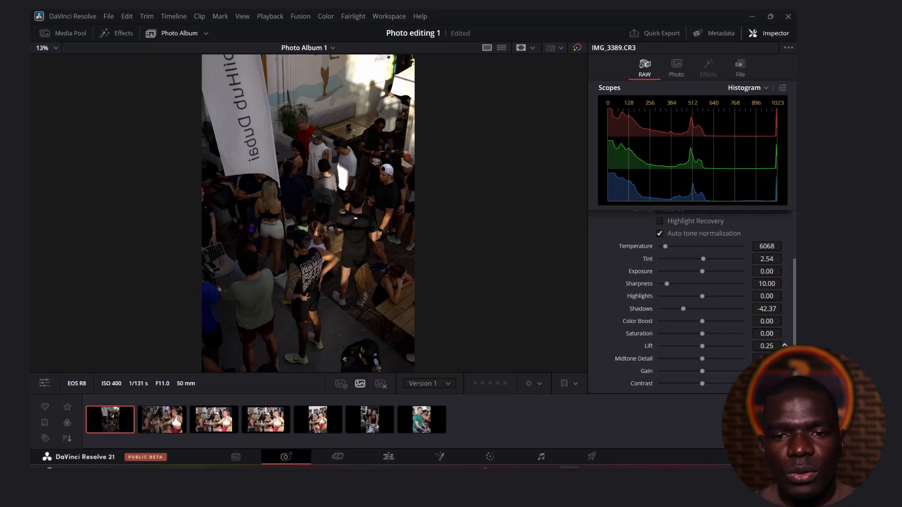
# - Set the RAW lift of IMG_3389.CR3 to 2.75 and raise its midtone detail slightly
pyautogui.moveTo(767, 347); pyautogui.dragTo(803, 346)
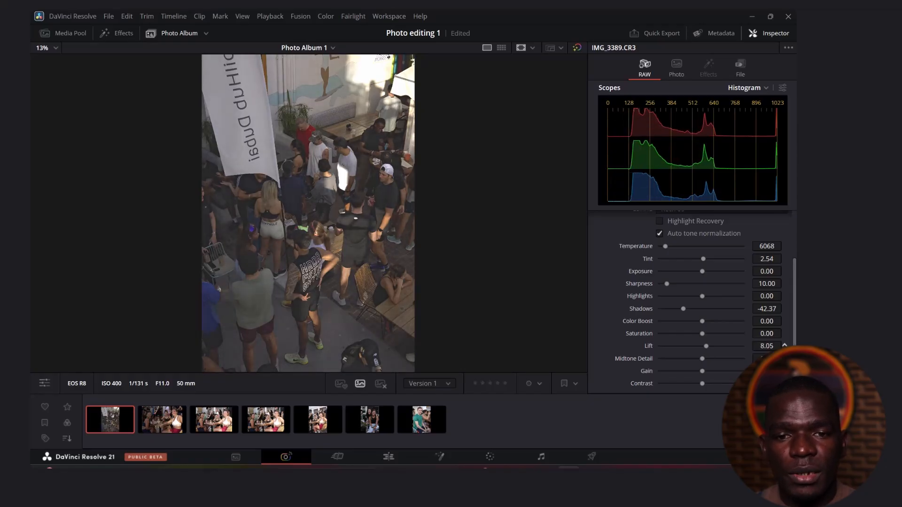
pyautogui.moveTo(803, 346); pyautogui.dragTo(778, 347)
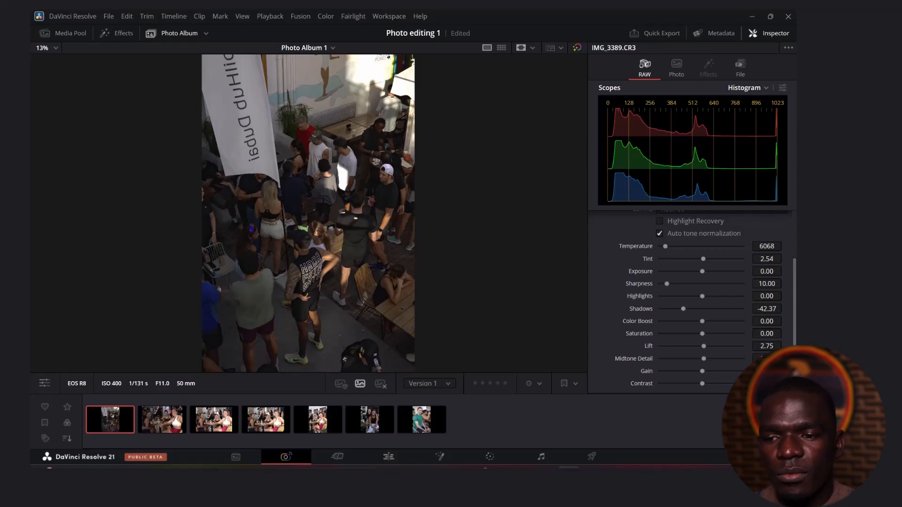
# - Raise the RAW gain and contrast of IMG_3389.CR3 to brighten the photo and deepen its blacks
pyautogui.moveTo(703, 371); pyautogui.dragTo(714, 371)
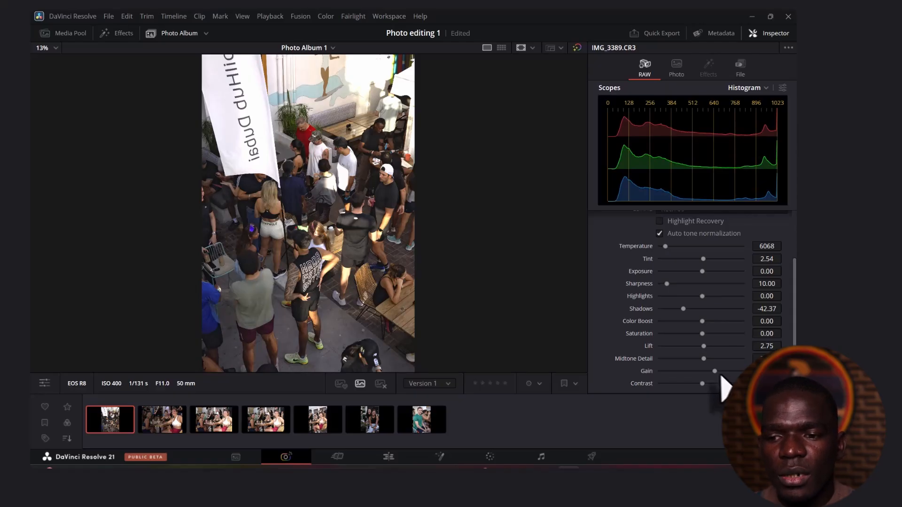
pyautogui.moveTo(715, 372)
pyautogui.mouseDown()
pyautogui.moveTo(706, 371)
pyautogui.moveTo(742, 371)
pyautogui.moveTo(668, 374)
pyautogui.moveTo(718, 381)
pyautogui.mouseUp()
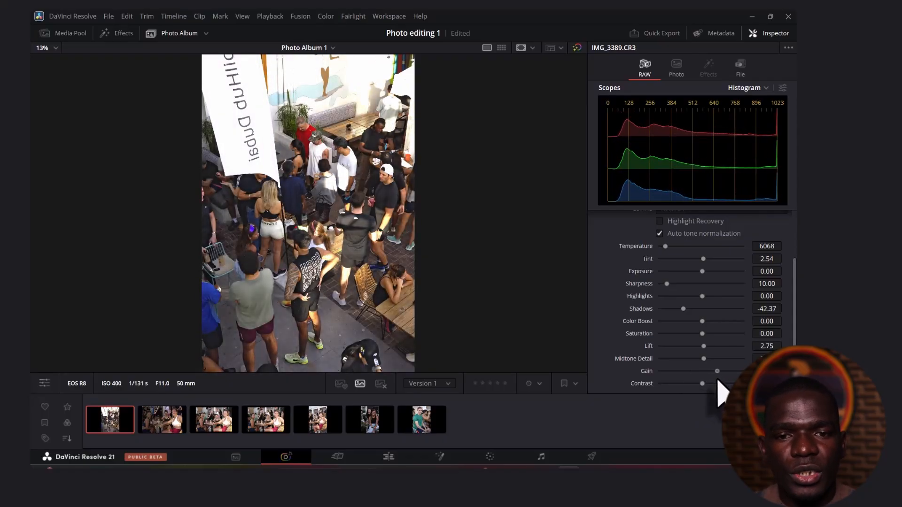
pyautogui.moveTo(717, 381); pyautogui.dragTo(717, 382)
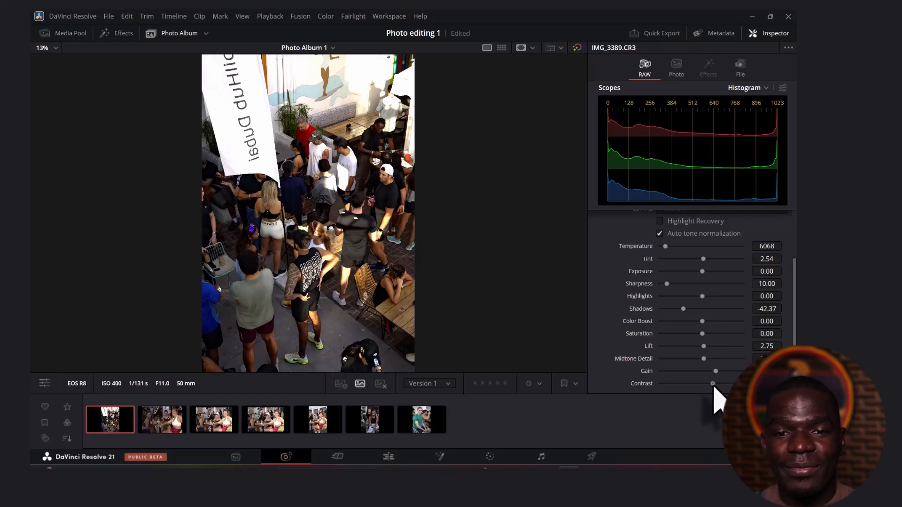
pyautogui.moveTo(714, 386); pyautogui.dragTo(712, 386)
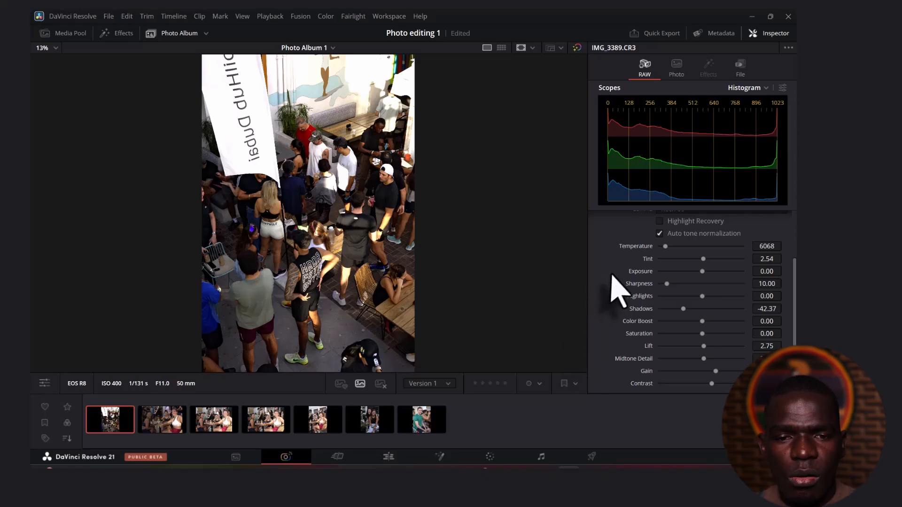
# - Set the source transform zoom of IMG_3389.CR3 to 1.070 on both axes
pyautogui.click(677, 75)
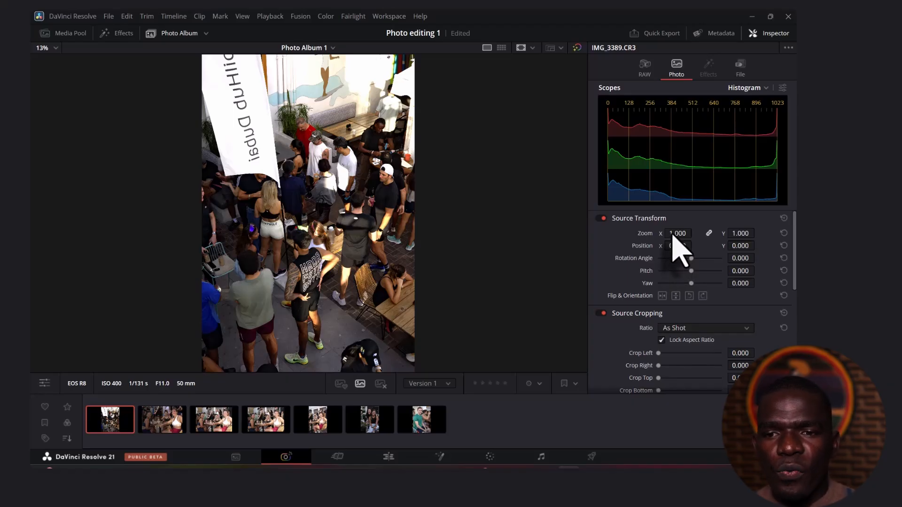
pyautogui.moveTo(688, 234)
pyautogui.mouseDown()
pyautogui.moveTo(901, 233)
pyautogui.moveTo(688, 233)
pyautogui.mouseUp()
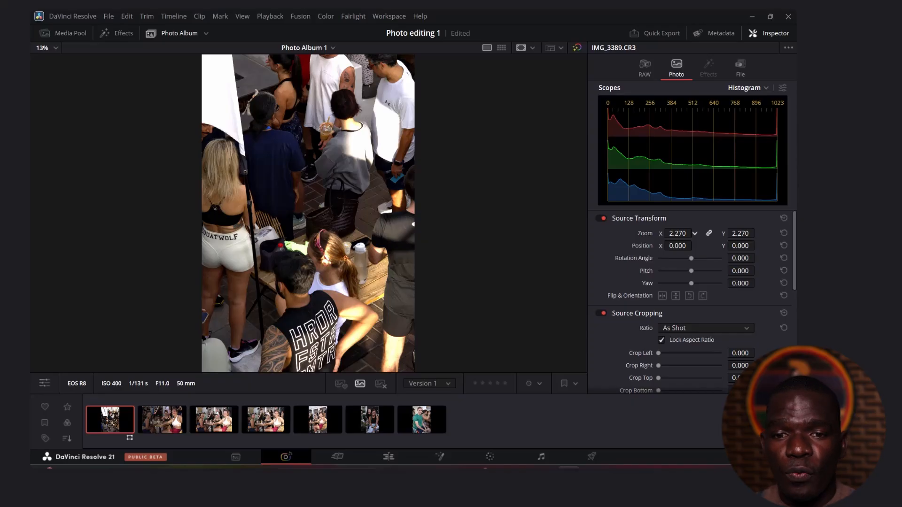
pyautogui.moveTo(689, 233); pyautogui.dragTo(641, 233)
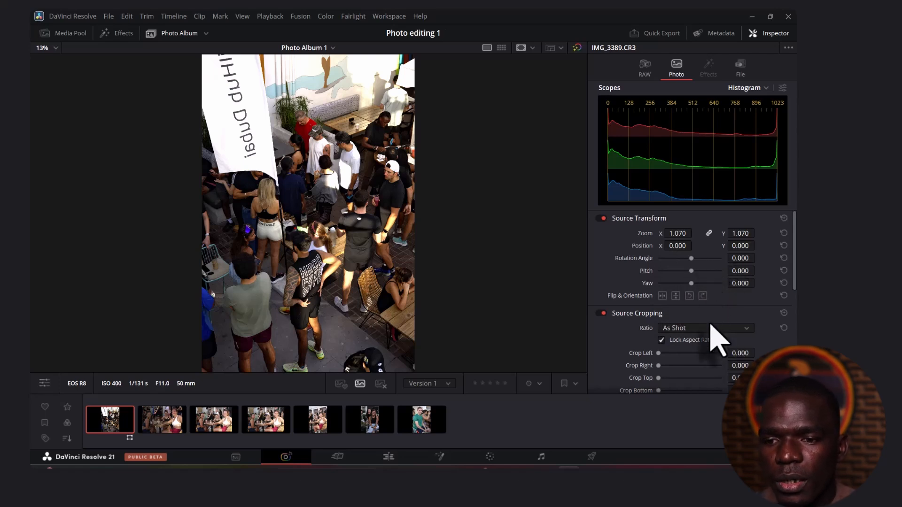
# - Try the 4:5, 16:9 and 1:1 source crop ratios on IMG_3389.CR3, returning to As Shot with no side cropping
pyautogui.click(747, 329)
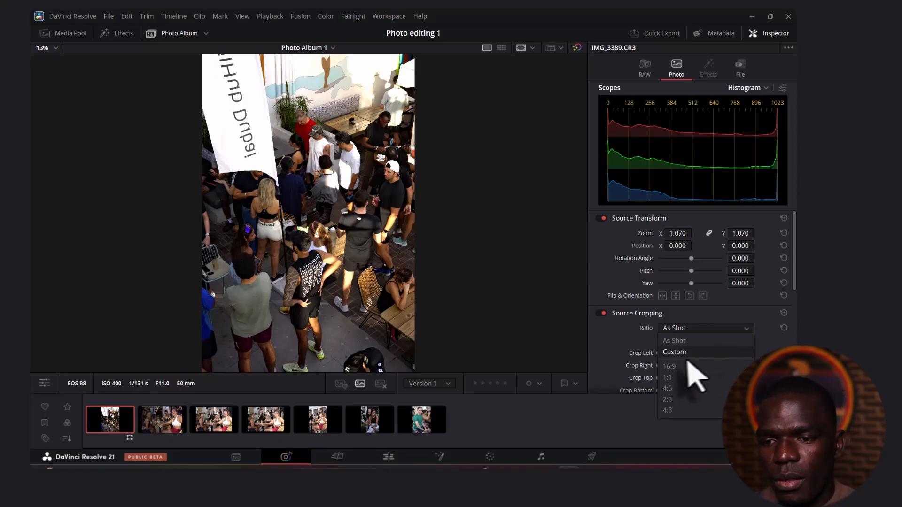
pyautogui.click(668, 389)
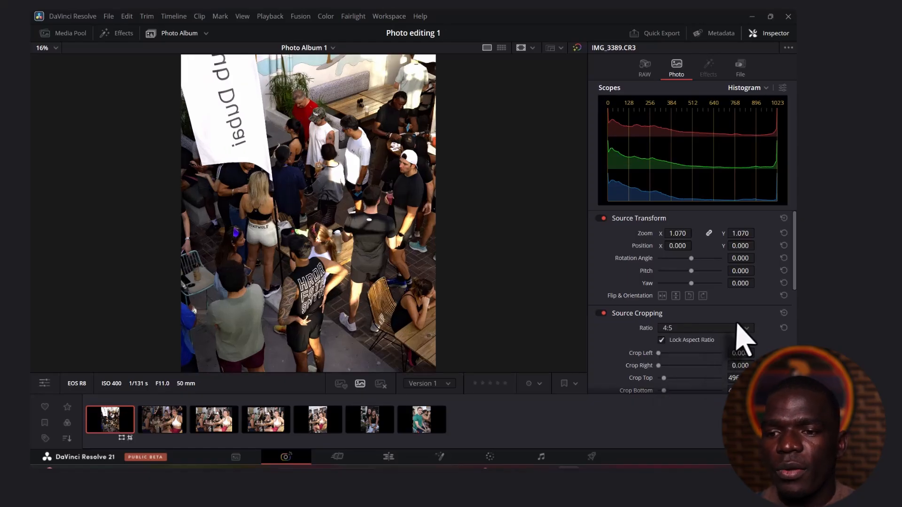
pyautogui.click(747, 329)
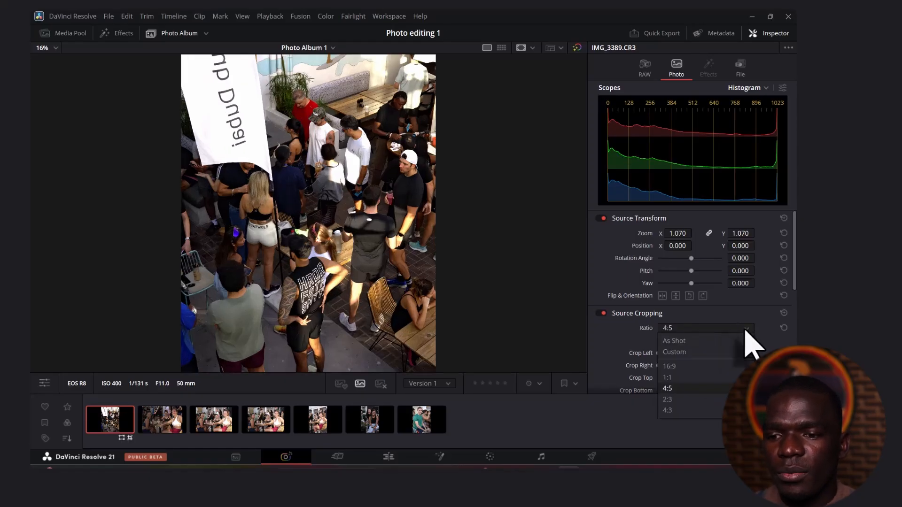
pyautogui.click(669, 366)
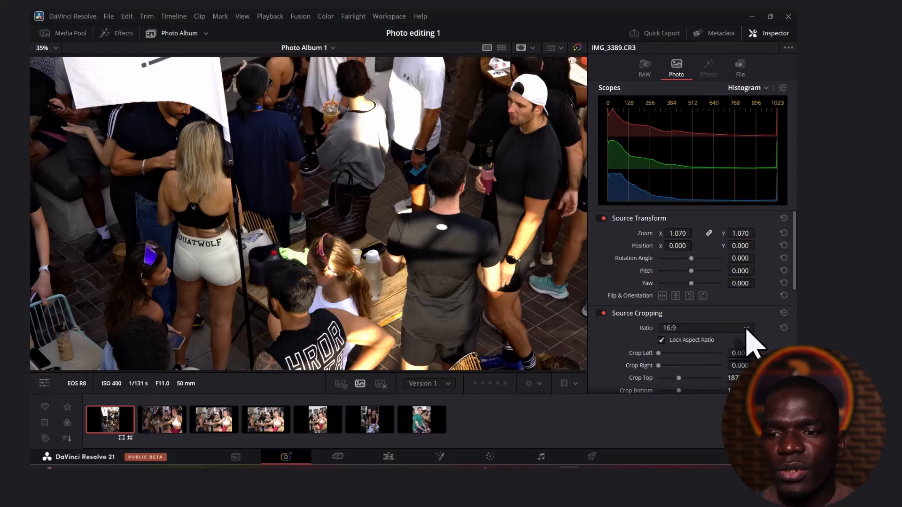
pyautogui.click(747, 328)
pyautogui.click(672, 379)
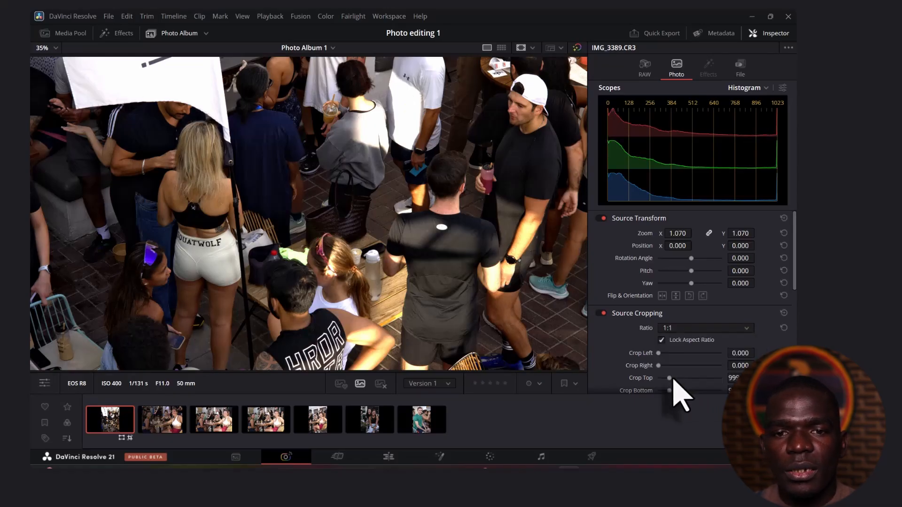
pyautogui.click(747, 329)
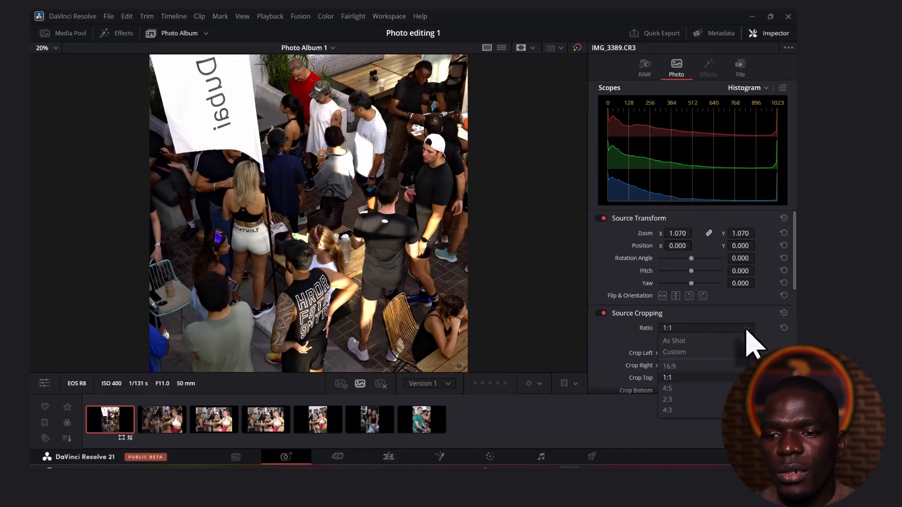
pyautogui.click(674, 341)
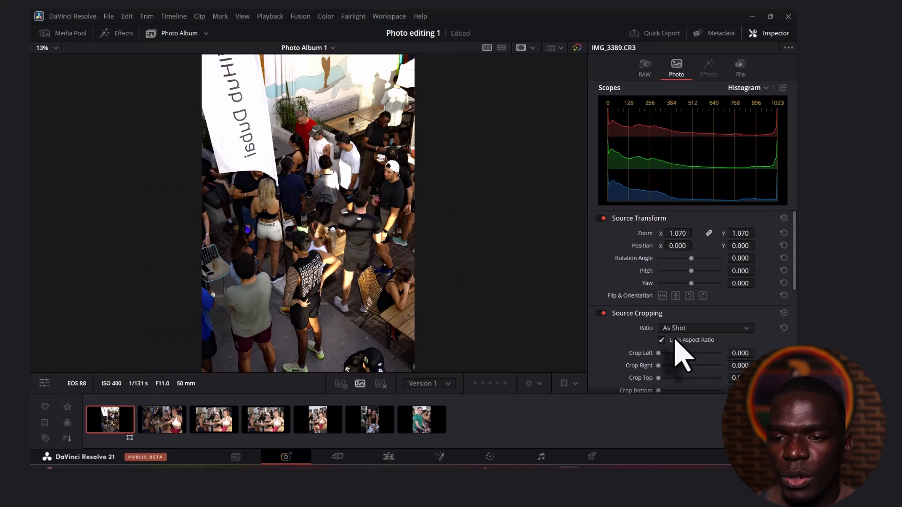
pyautogui.scroll(-3, 755, 353)
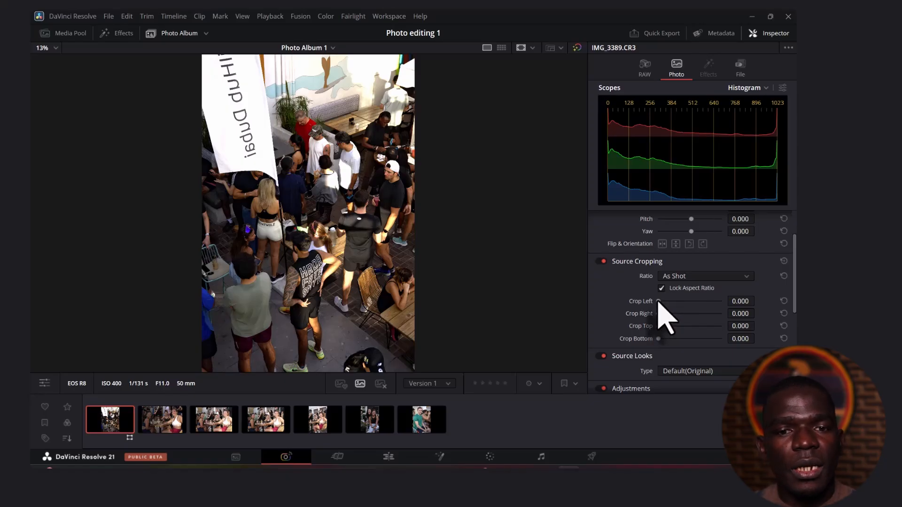
pyautogui.moveTo(659, 301); pyautogui.dragTo(657, 324)
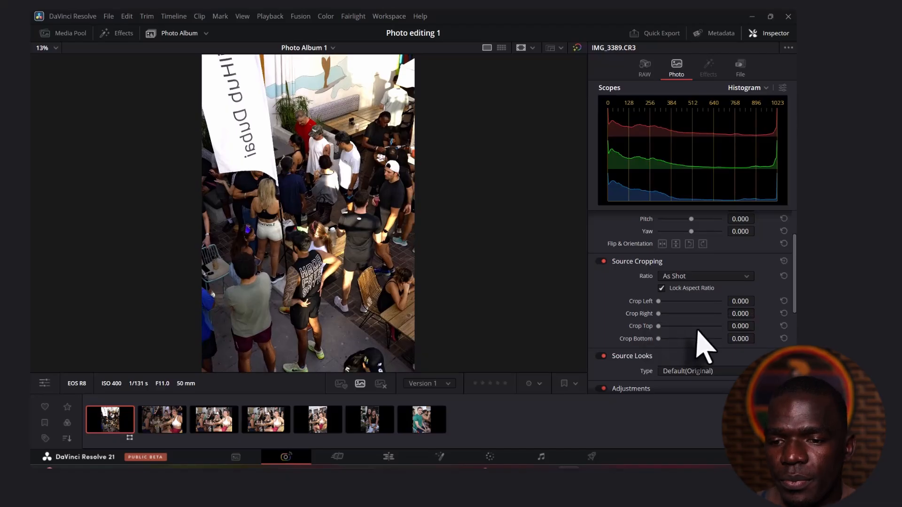
# - Set the photo adjustment temperature of IMG_3389.CR3 to -335.9
pyautogui.scroll(-5, 697, 341)
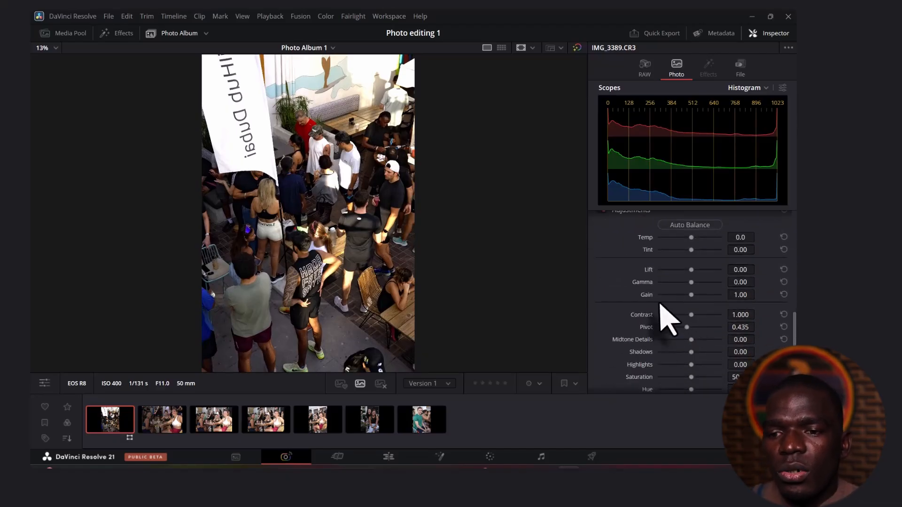
pyautogui.scroll(5, 664, 313)
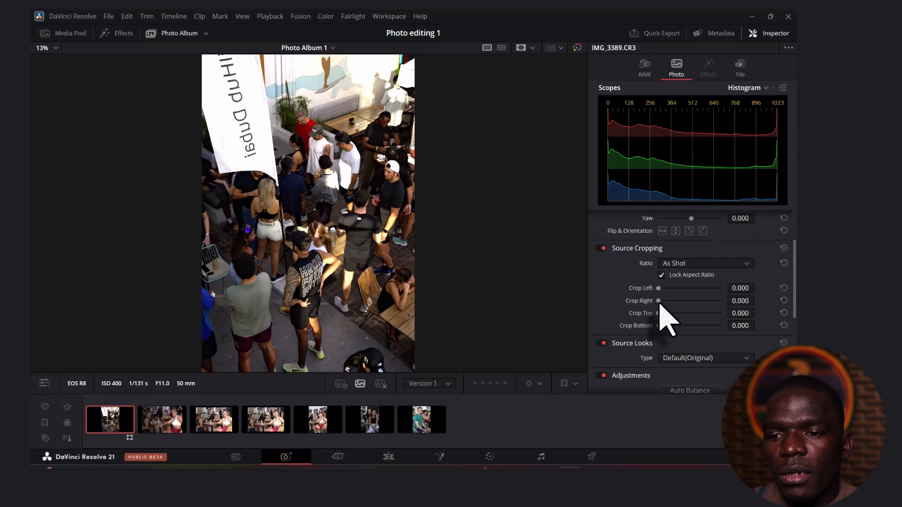
pyautogui.scroll(-5, 683, 329)
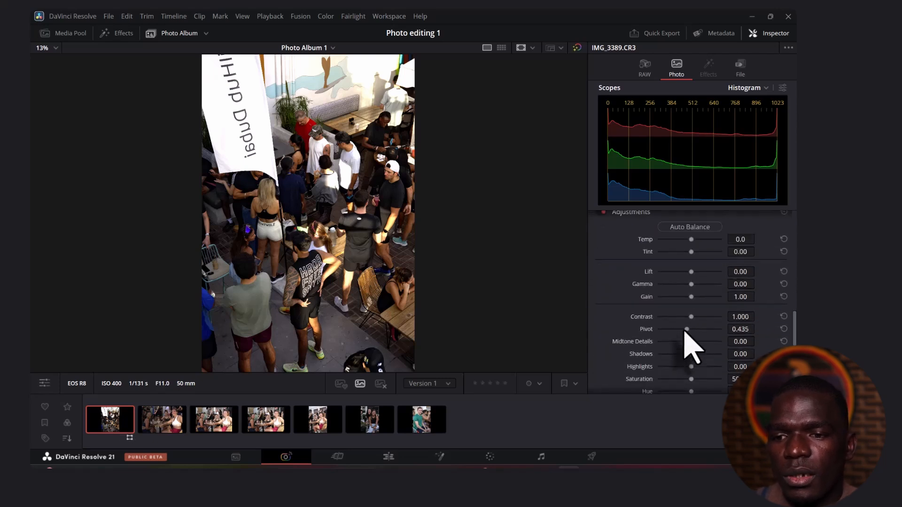
pyautogui.scroll(-1, 688, 345)
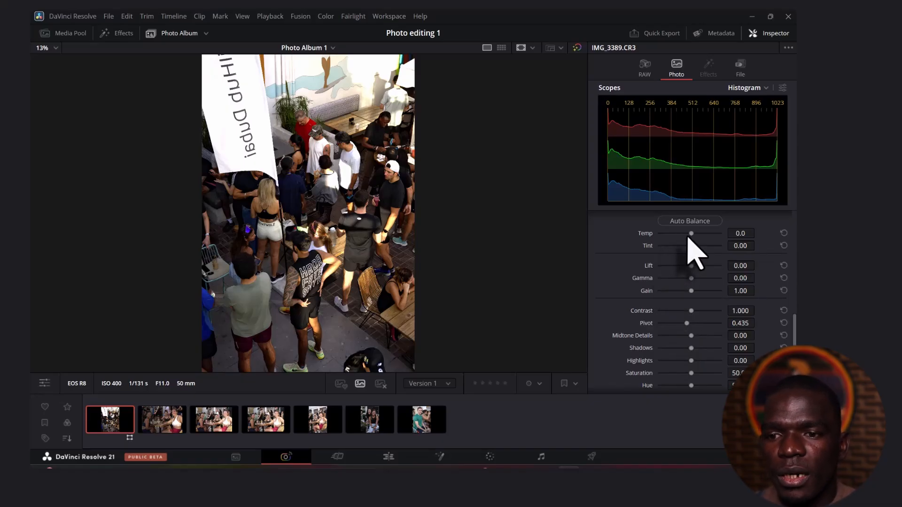
pyautogui.moveTo(692, 236)
pyautogui.mouseDown()
pyautogui.moveTo(697, 242)
pyautogui.moveTo(670, 248)
pyautogui.moveTo(688, 245)
pyautogui.mouseUp()
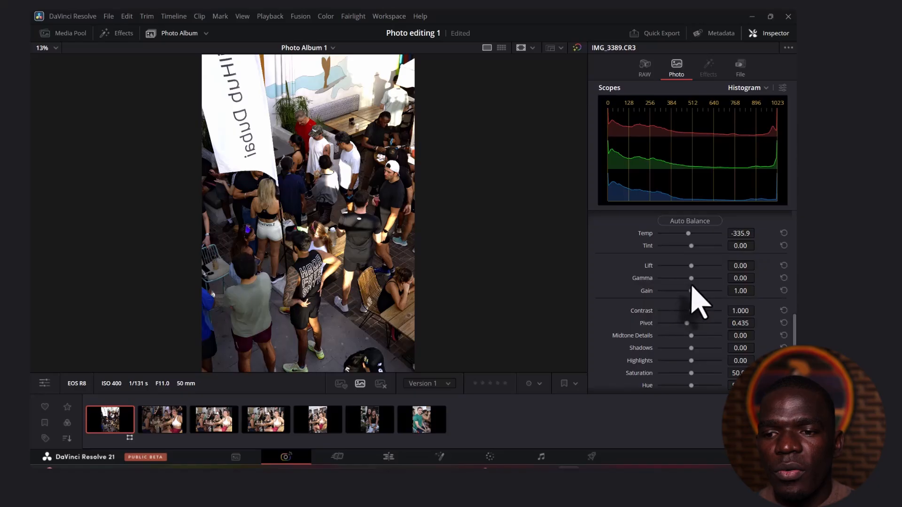
# - Set the photo adjustment gamma of IMG_3389.CR3 to -0.04 and its gain to 1.01
pyautogui.moveTo(690, 279)
pyautogui.mouseDown()
pyautogui.moveTo(714, 281)
pyautogui.moveTo(690, 286)
pyautogui.mouseUp()
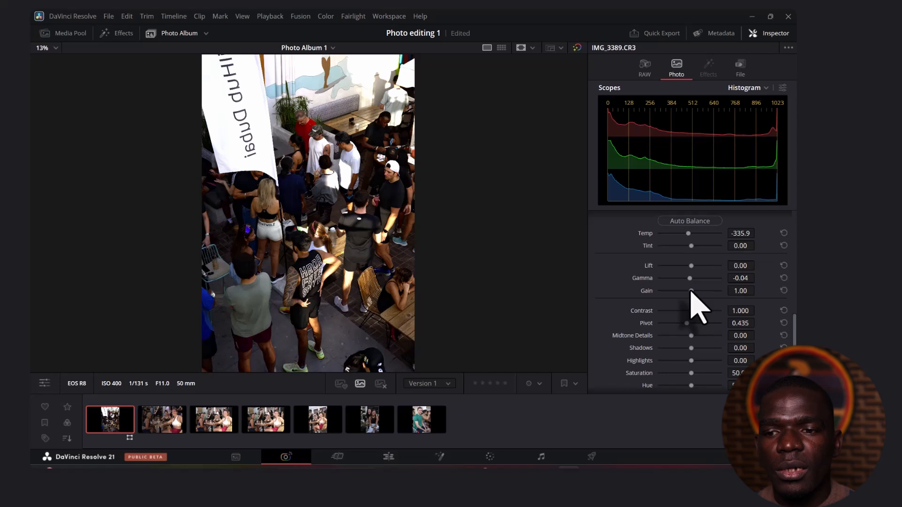
pyautogui.moveTo(691, 291)
pyautogui.mouseDown()
pyautogui.moveTo(699, 291)
pyautogui.moveTo(691, 291)
pyautogui.mouseUp()
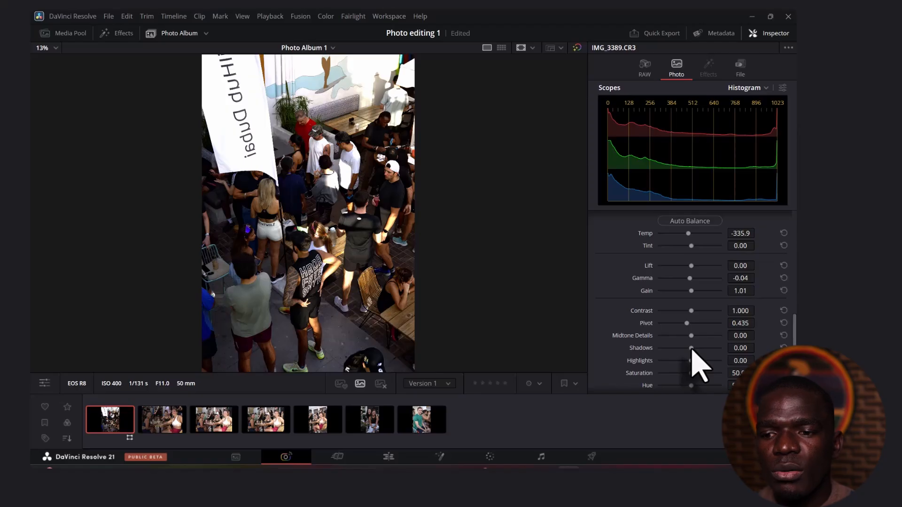
# - Try a slightly higher hue on IMG_3389.CR3 and return the hue to its neutral value
pyautogui.scroll(-1, 691, 348)
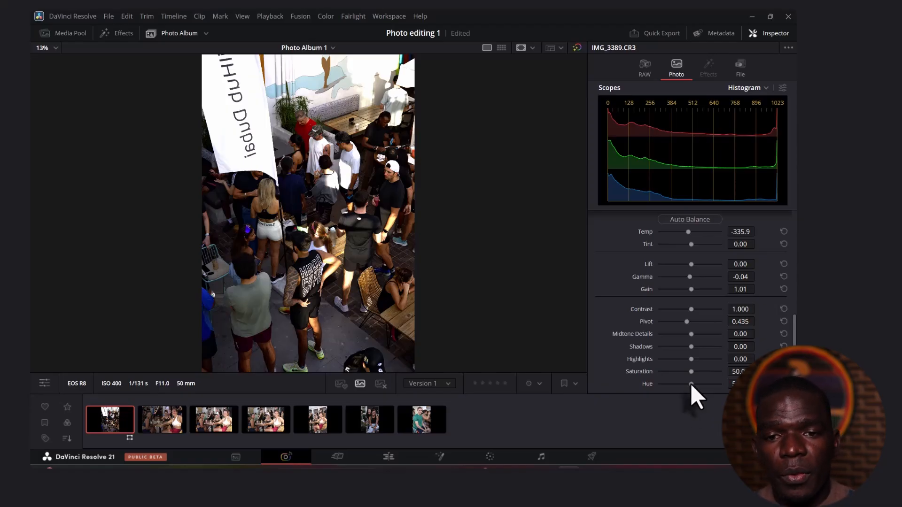
pyautogui.moveTo(691, 384)
pyautogui.mouseDown()
pyautogui.moveTo(704, 385)
pyautogui.moveTo(683, 389)
pyautogui.moveTo(706, 393)
pyautogui.moveTo(669, 395)
pyautogui.moveTo(696, 394)
pyautogui.mouseUp()
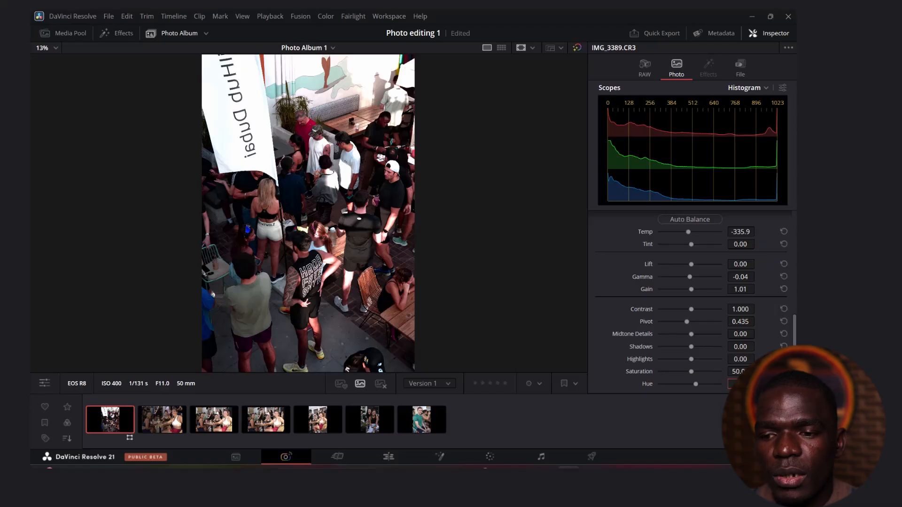
pyautogui.moveTo(740, 384); pyautogui.dragTo(724, 385)
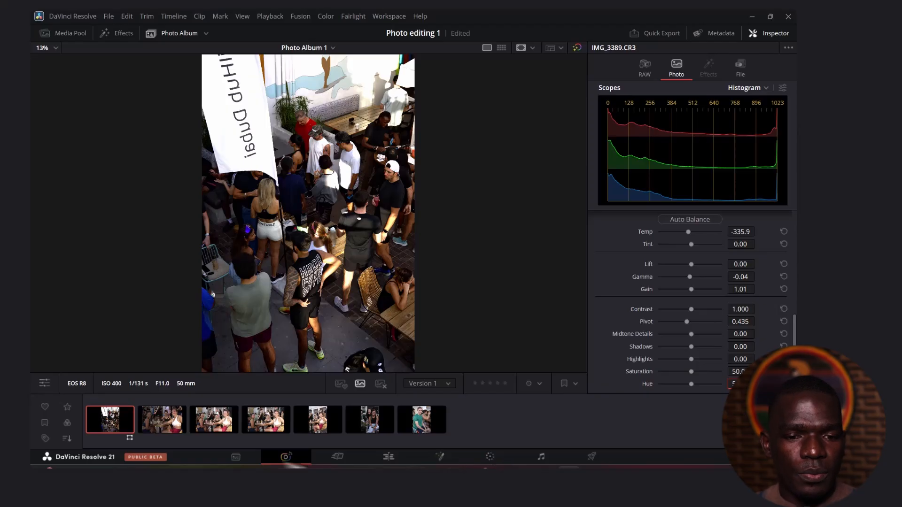
# - Apply the DCI-P3 Kodak 2383 D55 film look LUT to IMG_3396.CR3, the second photo in the album
pyautogui.click(173, 420)
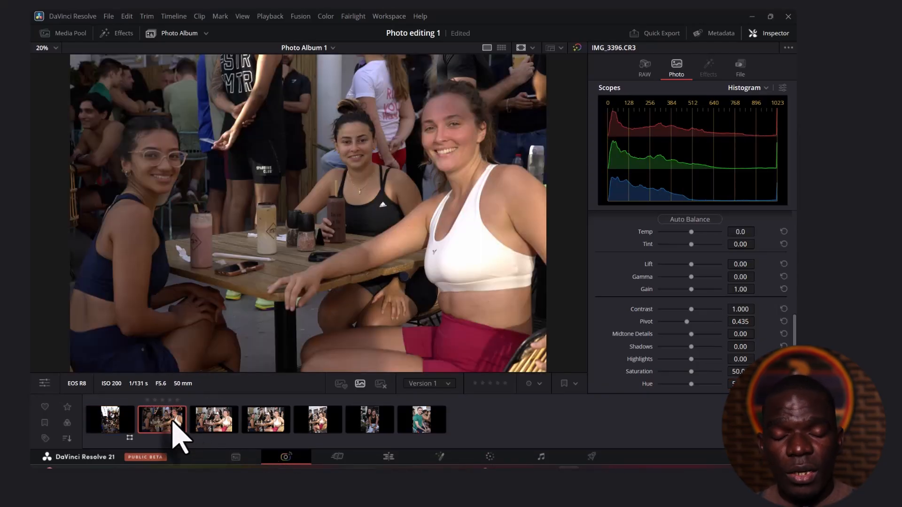
pyautogui.rightClick(173, 422)
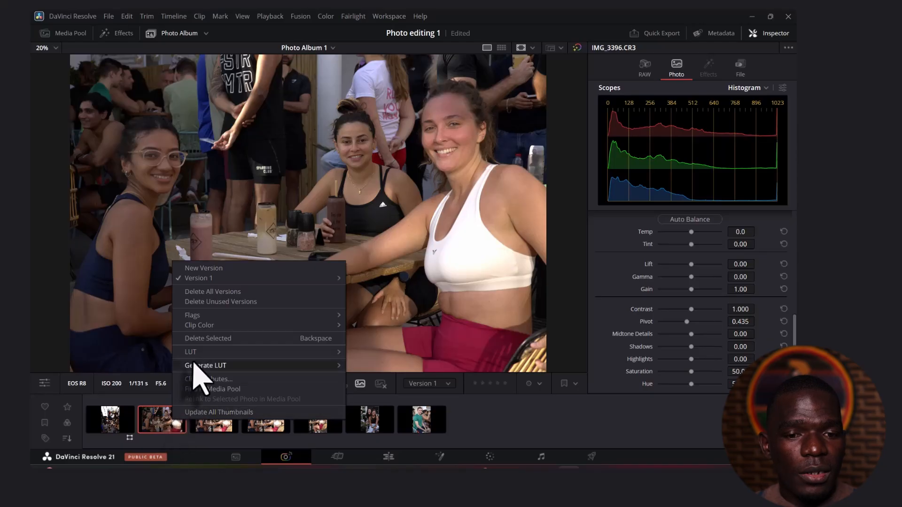
pyautogui.moveTo(191, 352)
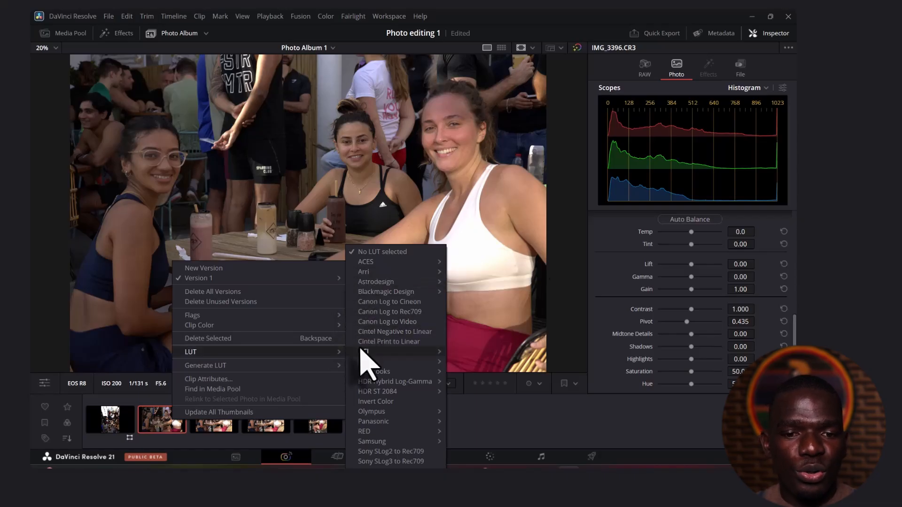
pyautogui.moveTo(366, 371)
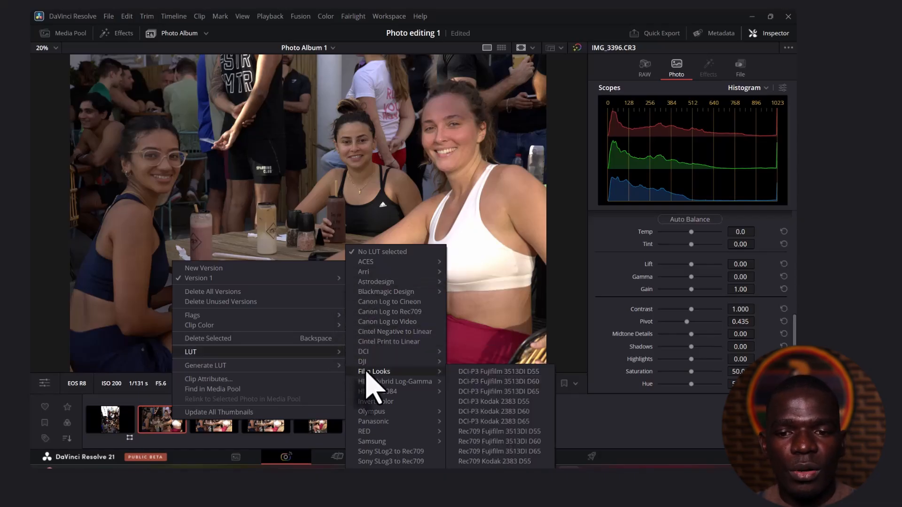
pyautogui.click(497, 403)
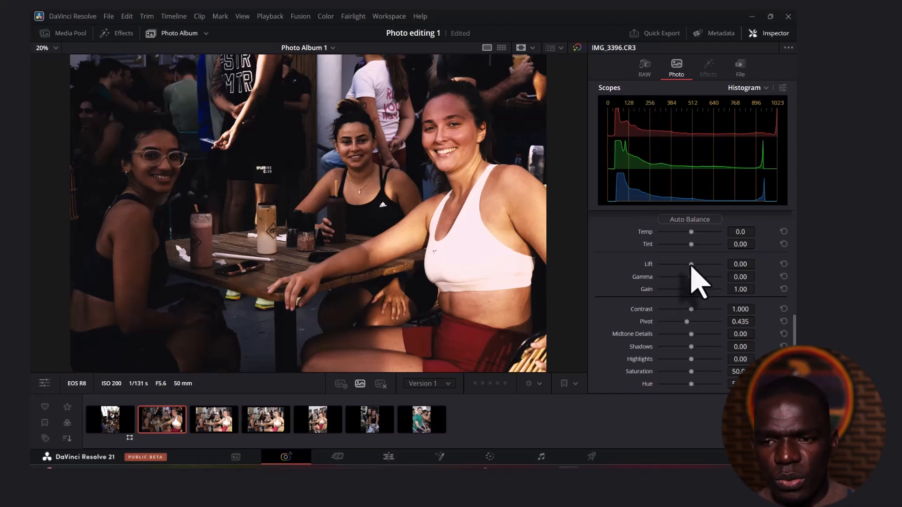
# - Set the photo adjustment lift of IMG_3396.CR3 to 0.07 and its gamma to 0.02
pyautogui.moveTo(691, 263); pyautogui.dragTo(693, 281)
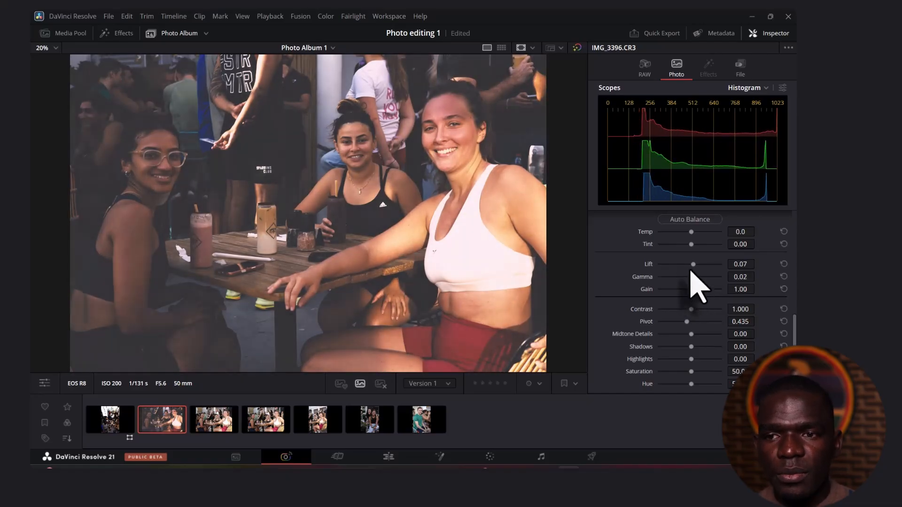
# - Set the RAW shadows of IMG_3396.CR3 to 63.84 and highlights to -31.07, and raise its exposure slightly
pyautogui.click(644, 70)
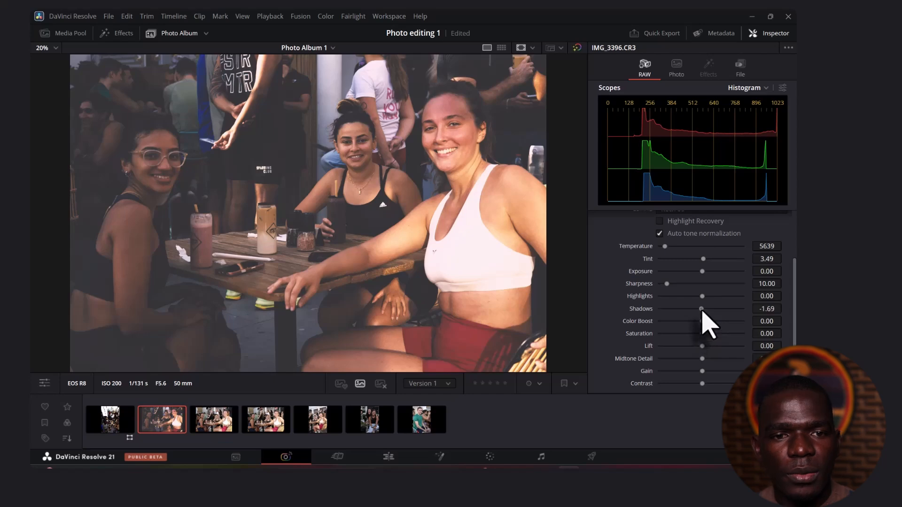
pyautogui.moveTo(703, 309); pyautogui.dragTo(689, 297)
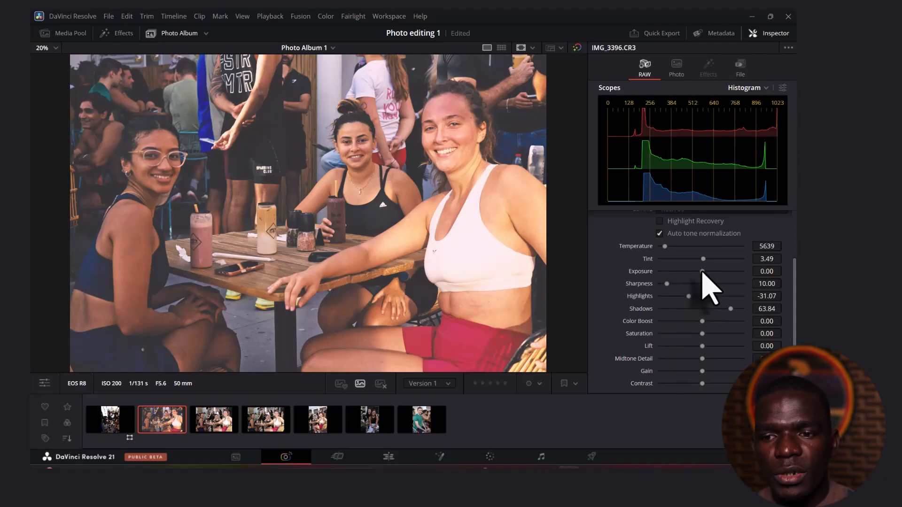
pyautogui.moveTo(702, 271); pyautogui.dragTo(707, 272)
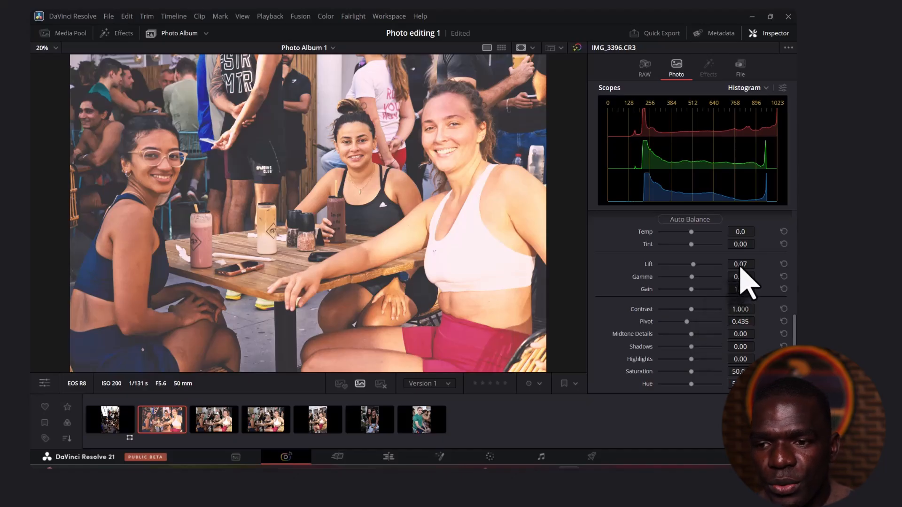
# - Set the photo adjustment lift of IMG_3396.CR3 to -0.01, its gamma to 0.08 and its contrast to 1.023
pyautogui.moveTo(741, 266); pyautogui.dragTo(729, 265)
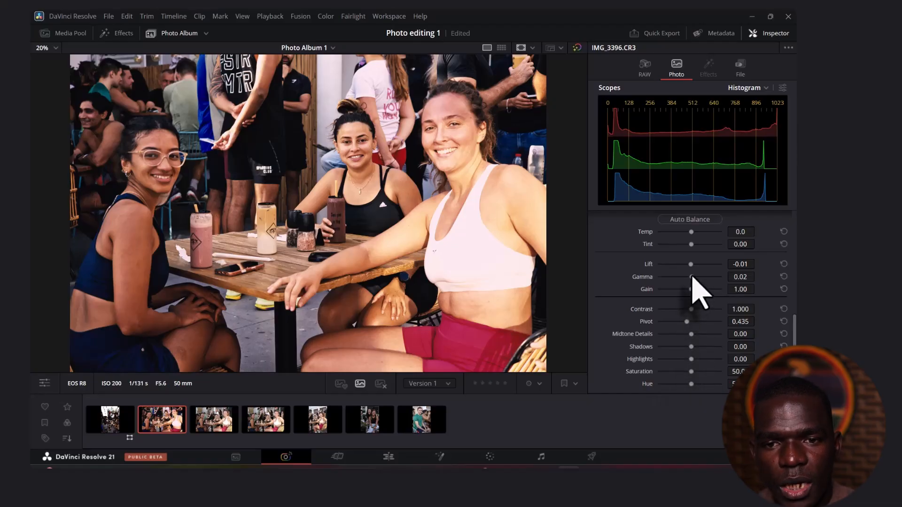
pyautogui.moveTo(693, 277); pyautogui.dragTo(693, 277)
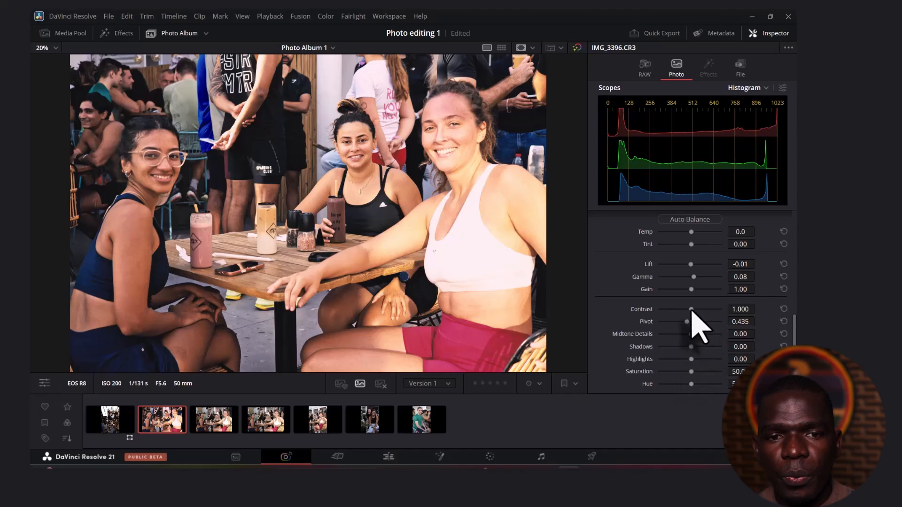
pyautogui.moveTo(692, 310); pyautogui.dragTo(692, 312)
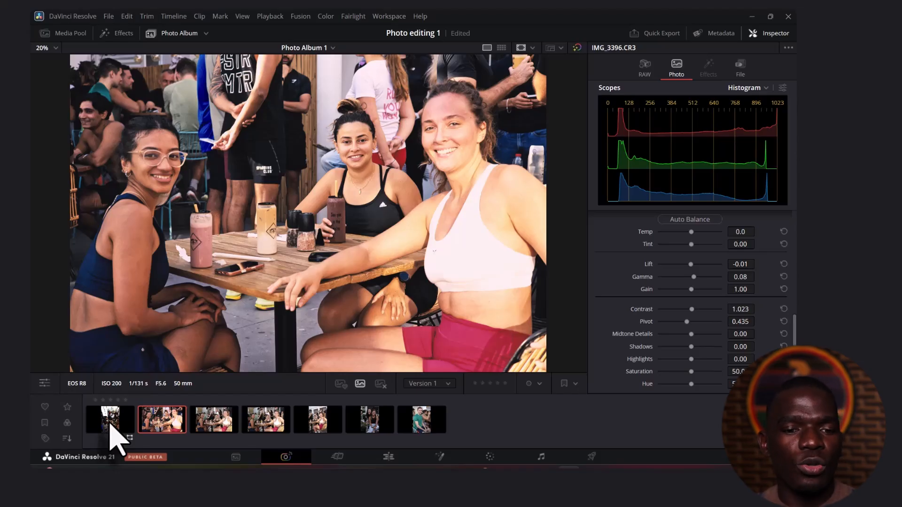
# - Open IMG_3389.CR3, the first photo in the album, on the Color page and hide the LUT browser
pyautogui.click(112, 423)
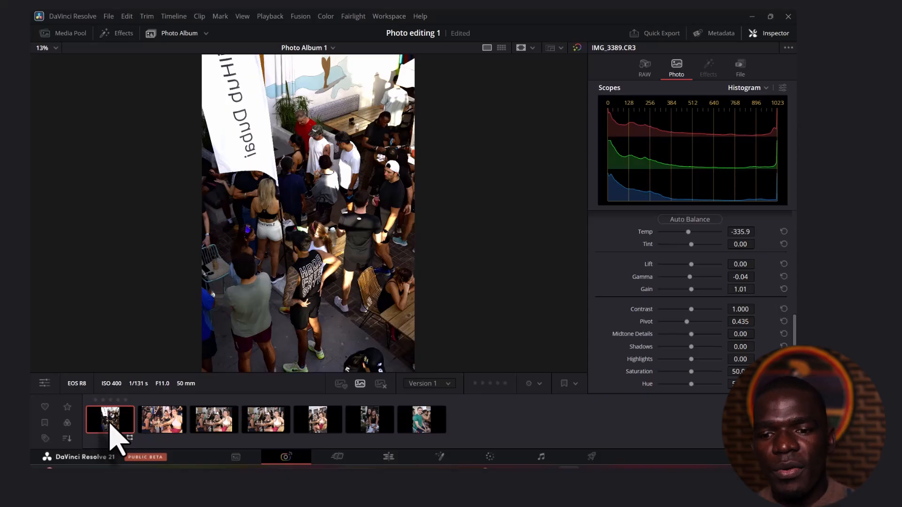
pyautogui.click(490, 453)
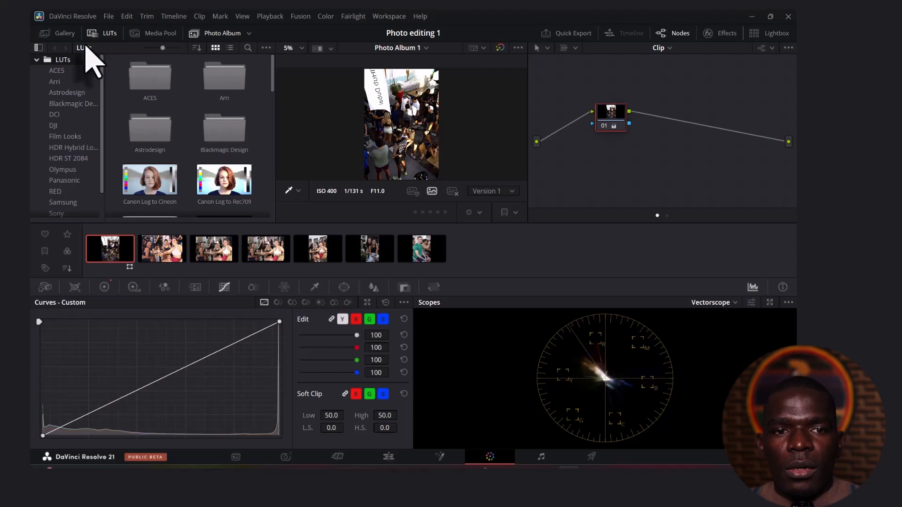
pyautogui.click(111, 33)
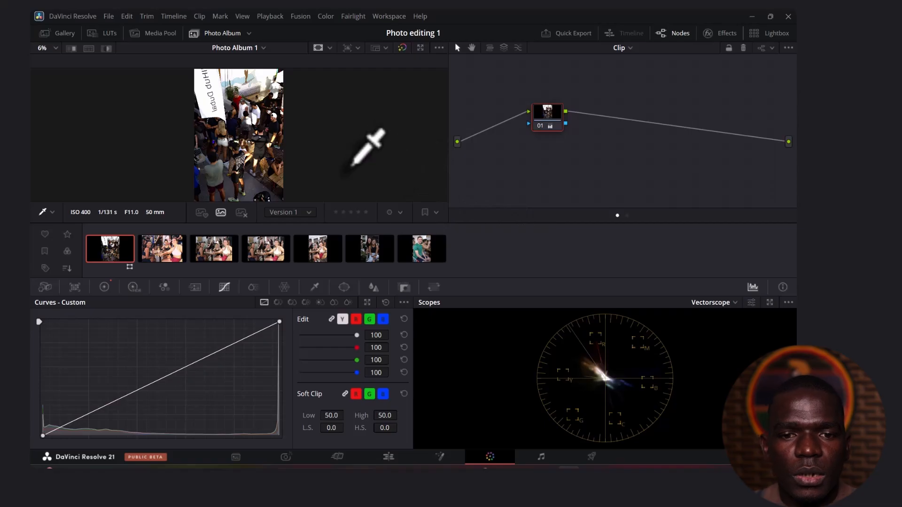
pyautogui.scroll(2, 299, 152)
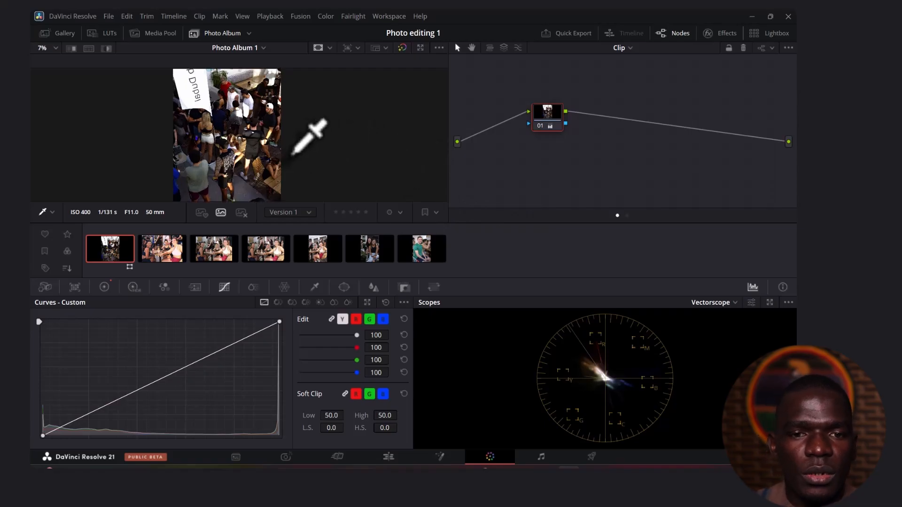
pyautogui.scroll(1, 293, 153)
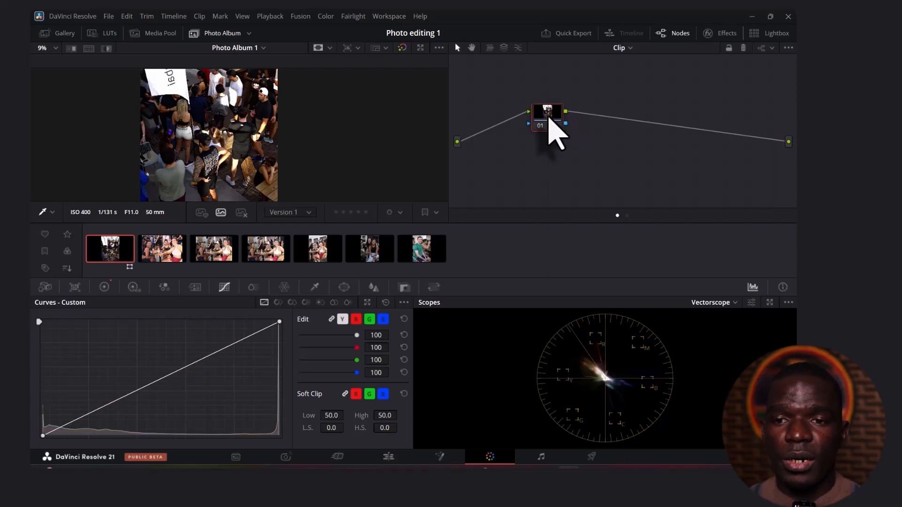
# - Add three serial nodes after the existing node in the node graph of IMG_3389.CR3
pyautogui.rightClick(549, 120)
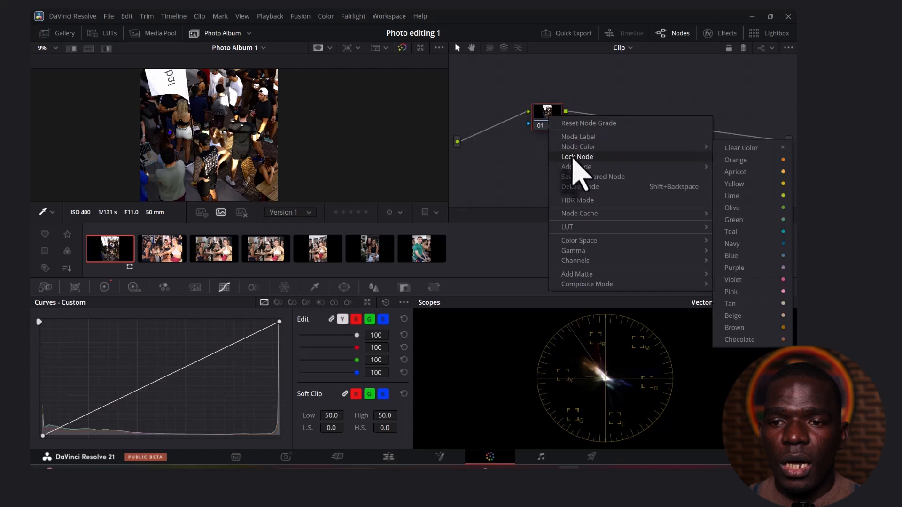
pyautogui.moveTo(578, 173)
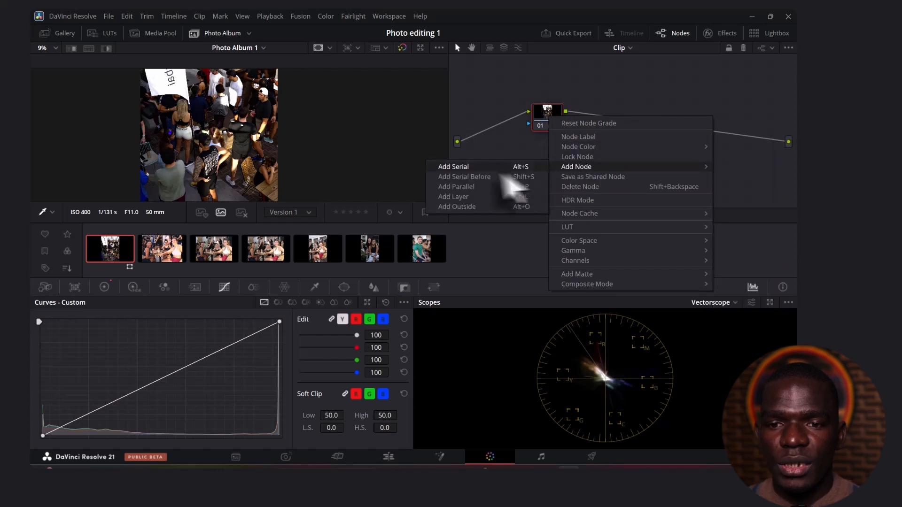
pyautogui.click(470, 168)
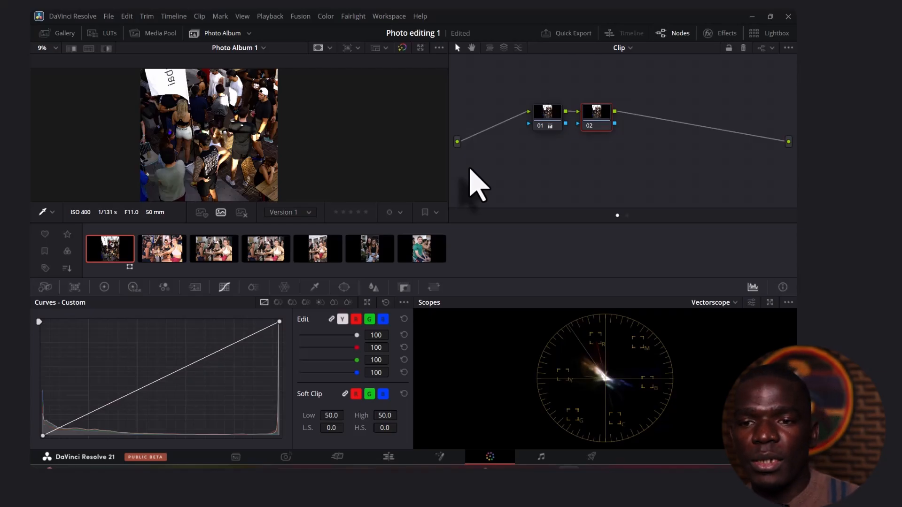
pyautogui.hotkey('alt', 's')
pyautogui.hotkey('alt', 's')
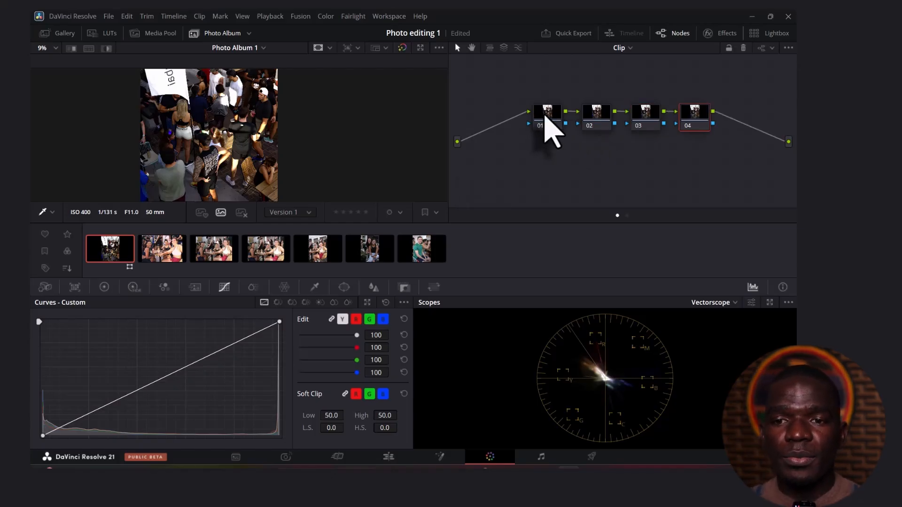
# - Label the first node in the graph Wb
pyautogui.rightClick(545, 124)
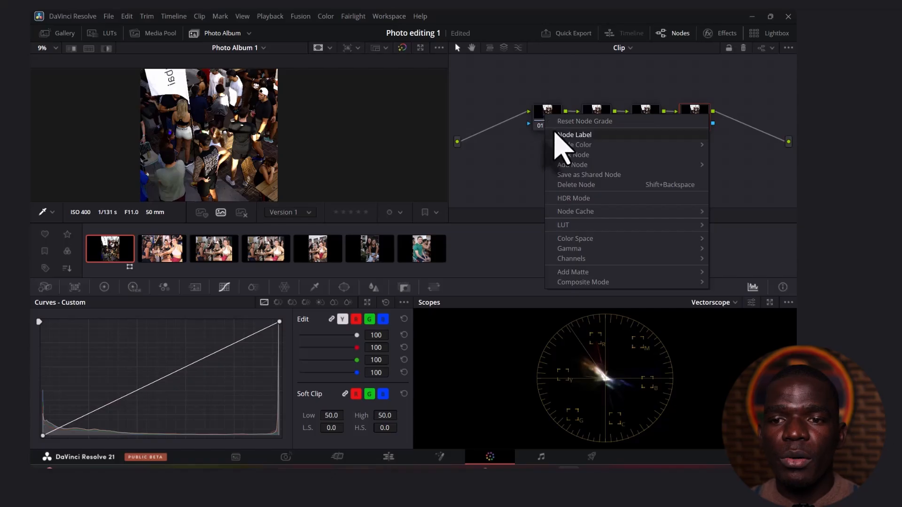
pyautogui.click(570, 136)
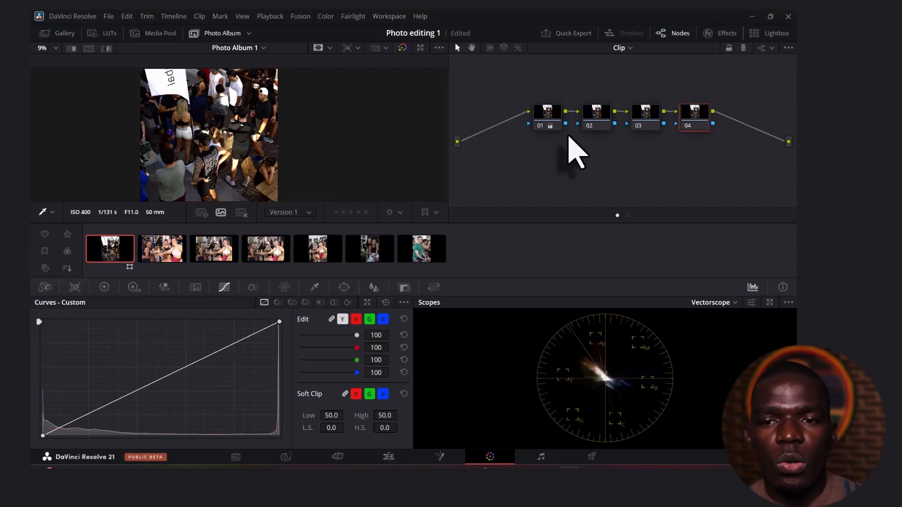
pyautogui.click(544, 120)
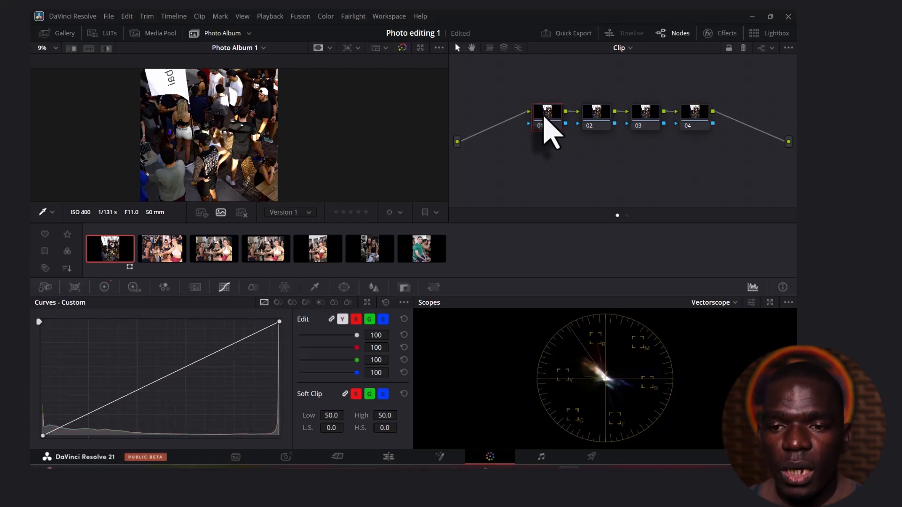
pyautogui.rightClick(544, 120)
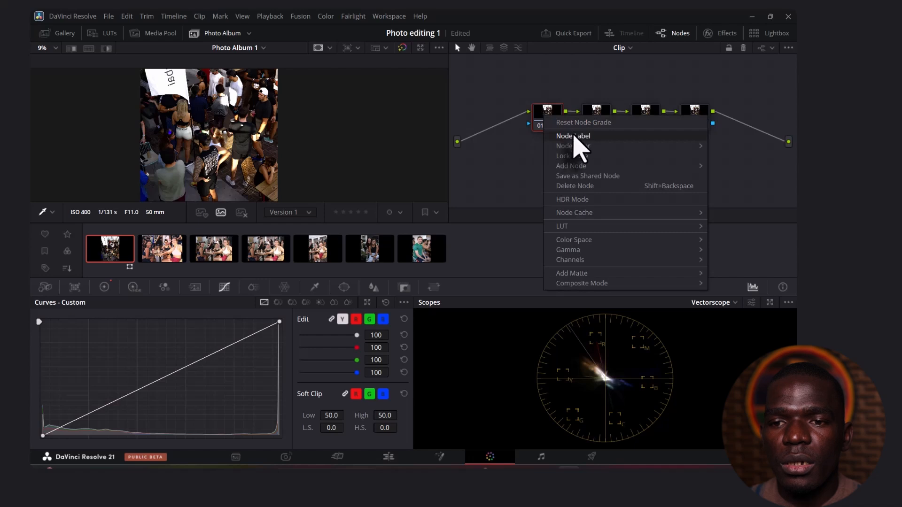
pyautogui.click(580, 146)
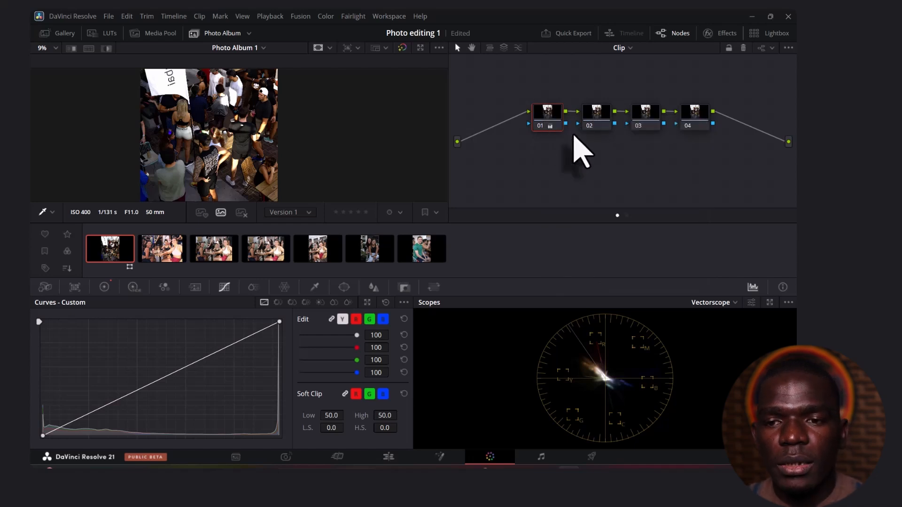
pyautogui.write('W')
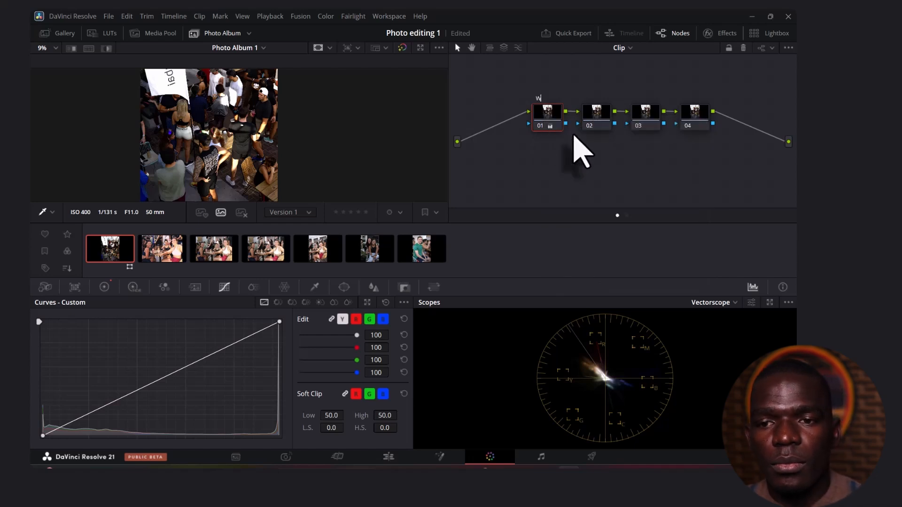
pyautogui.write('hit')
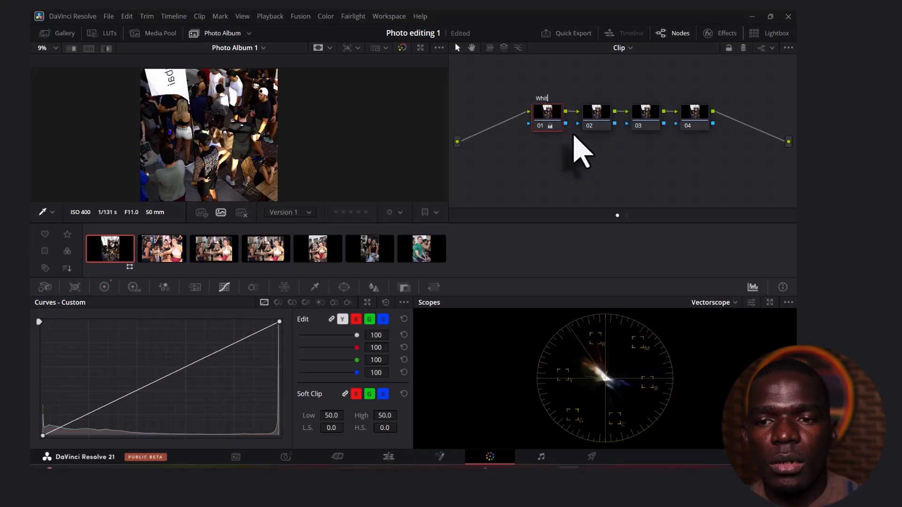
pyautogui.write('e')
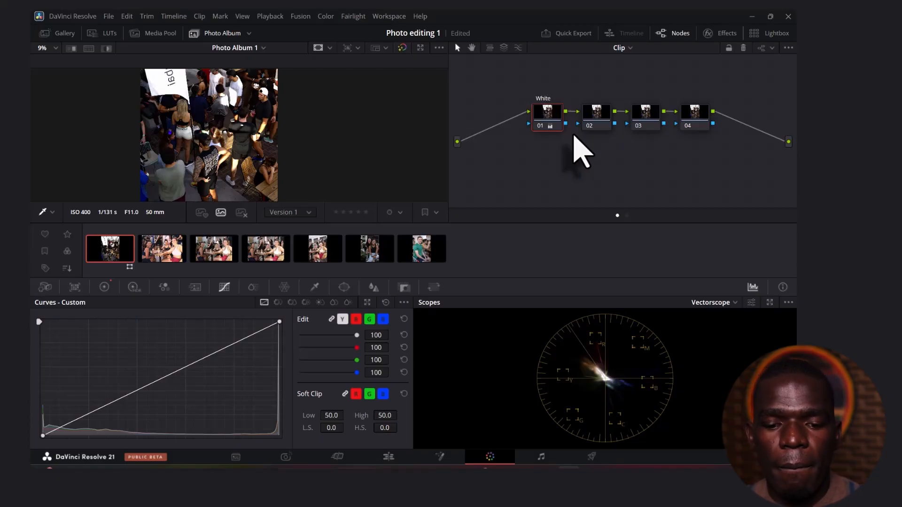
pyautogui.press('BackSpace')
pyautogui.press('BackSpace')
pyautogui.press('BackSpace')
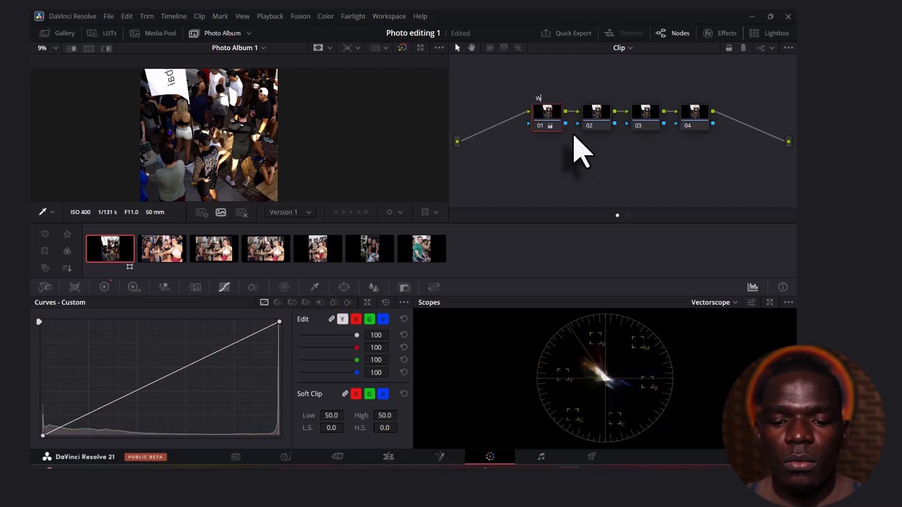
# - Label the second node in the graph Contrast
pyautogui.click(601, 121)
pyautogui.rightClick(600, 116)
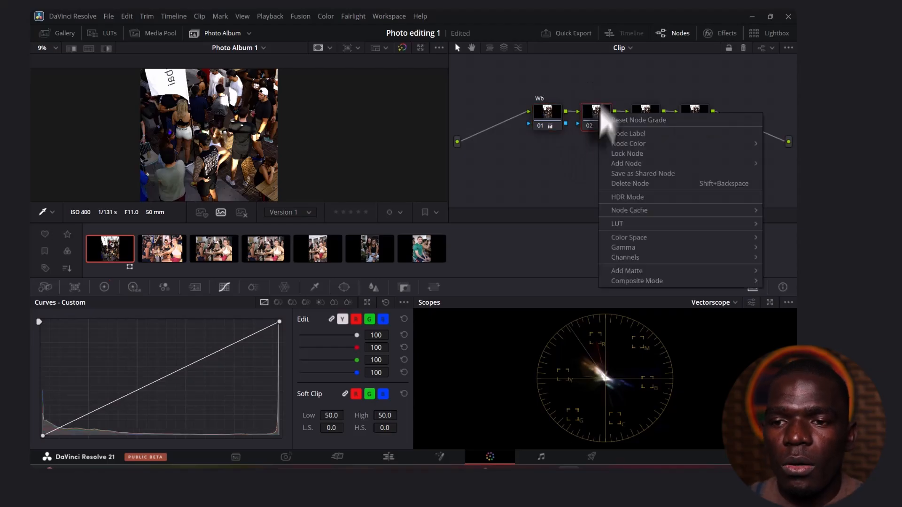
pyautogui.click(621, 134)
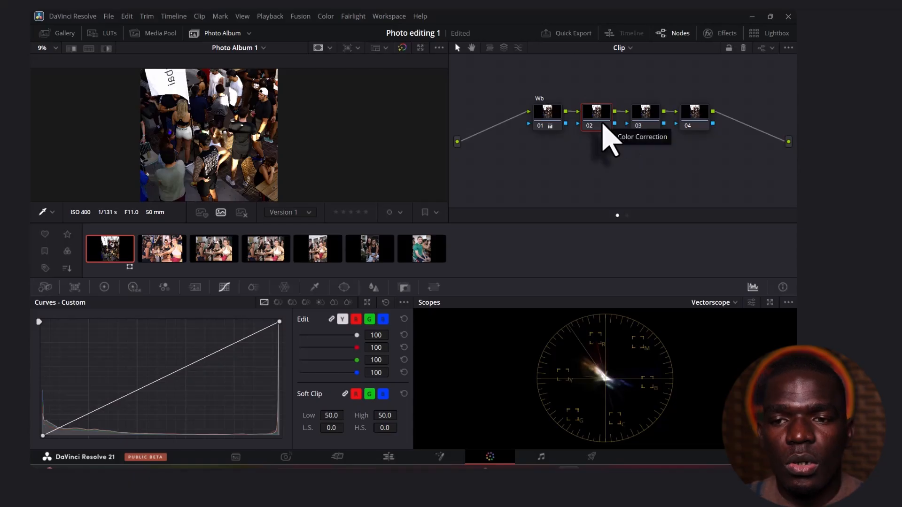
pyautogui.write('Contr')
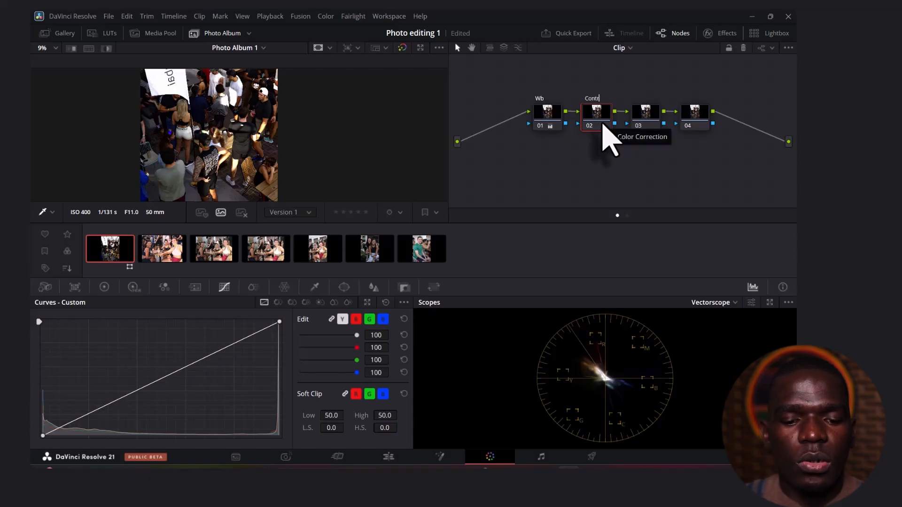
pyautogui.write('ast')
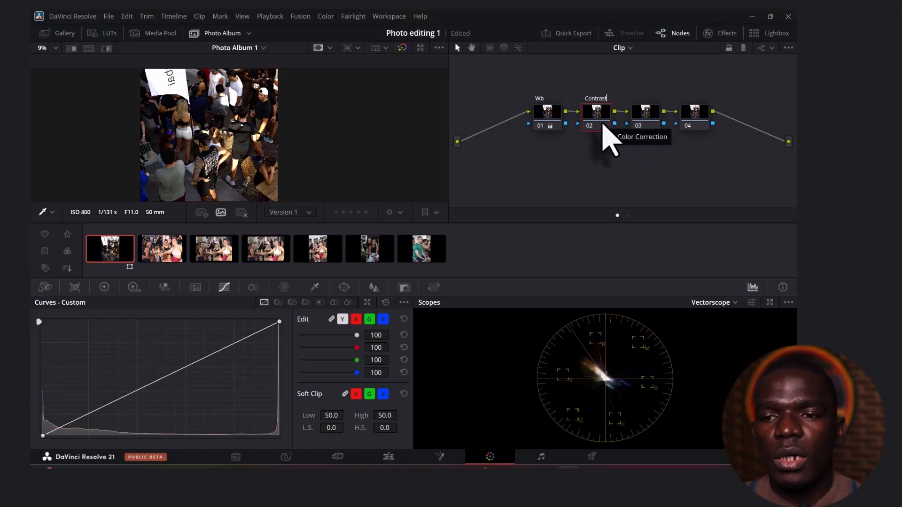
# - Label the third node in the graph Saturation and hide the node graph
pyautogui.click(650, 113)
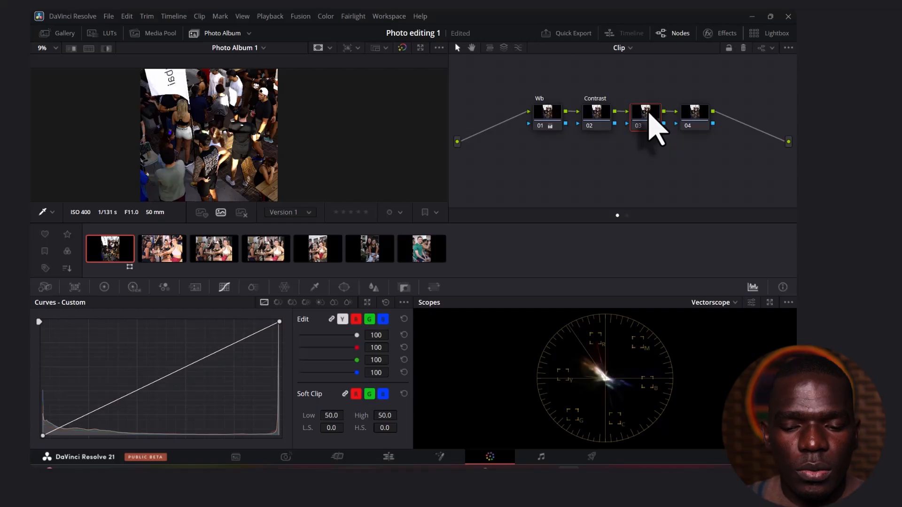
pyautogui.rightClick(650, 116)
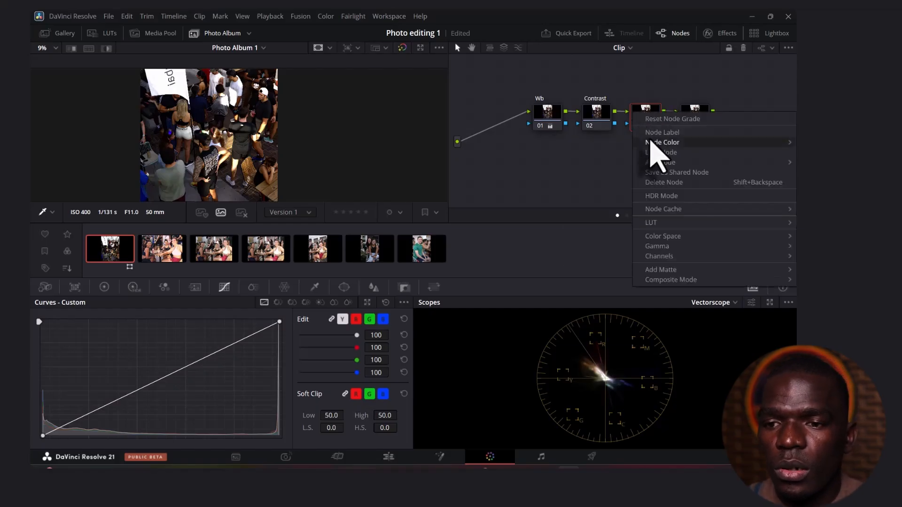
pyautogui.click(655, 133)
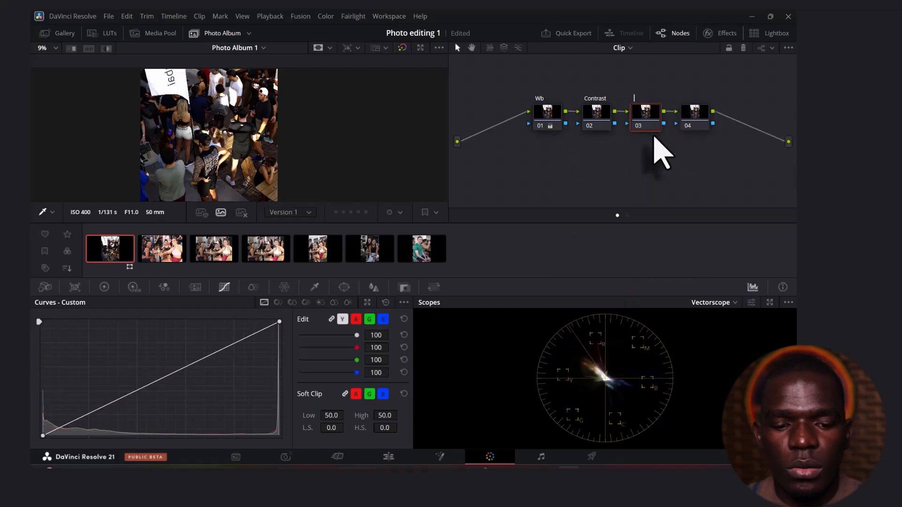
pyautogui.write('Sa')
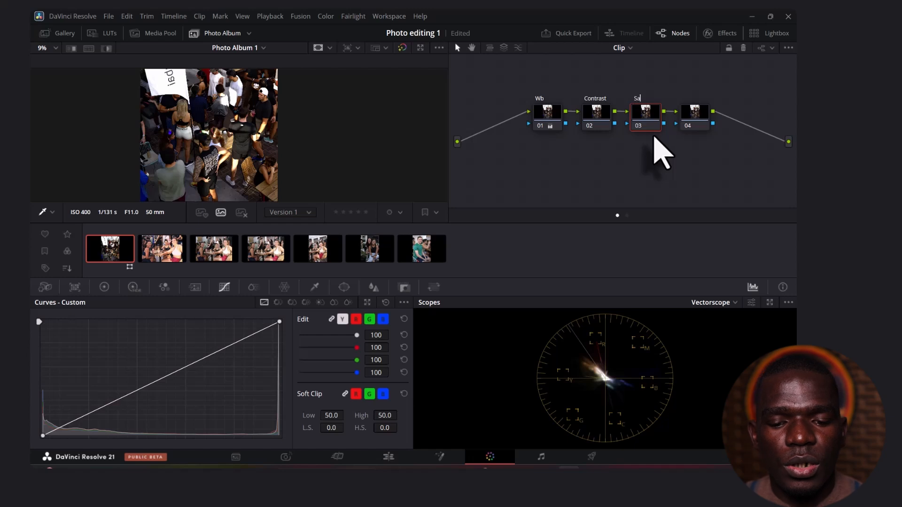
pyautogui.write('tu')
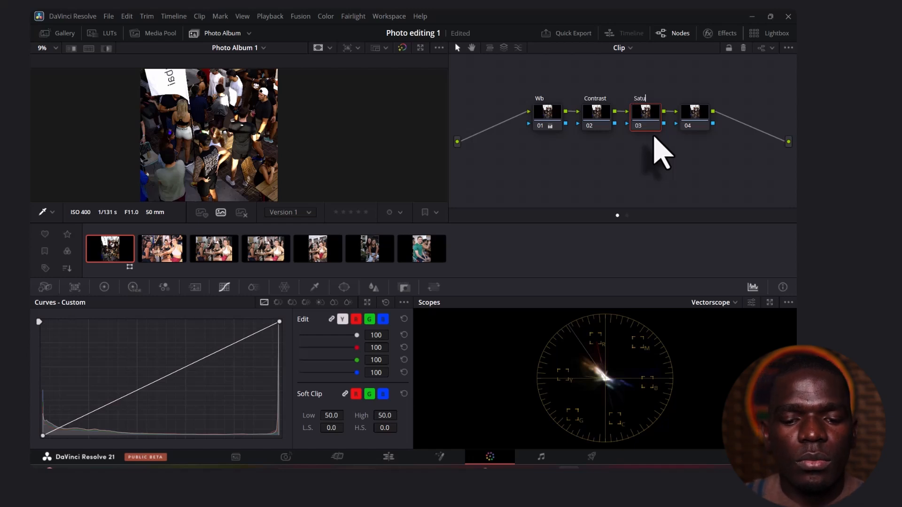
pyautogui.write('ration')
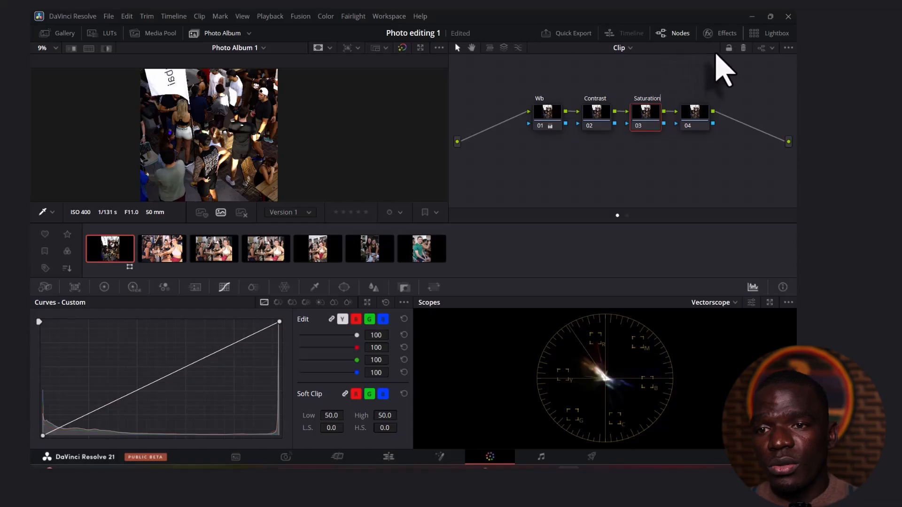
pyautogui.click(680, 36)
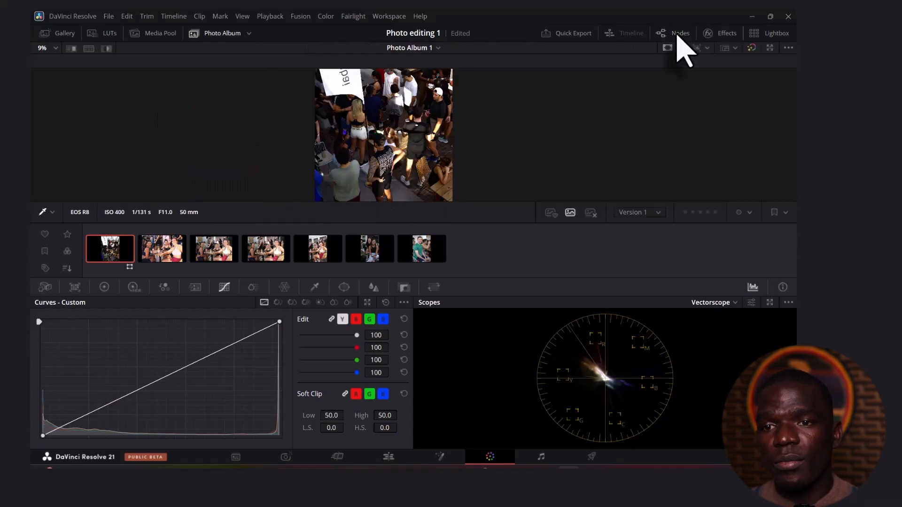
# - Show the node graph of the photo again and open the list of its Clip and Timeline modes
pyautogui.click(678, 35)
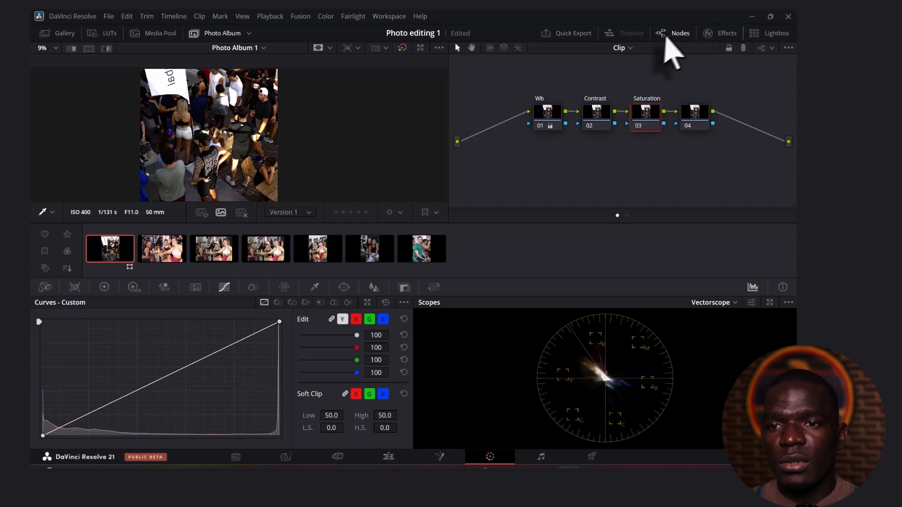
pyautogui.rightClick(675, 35)
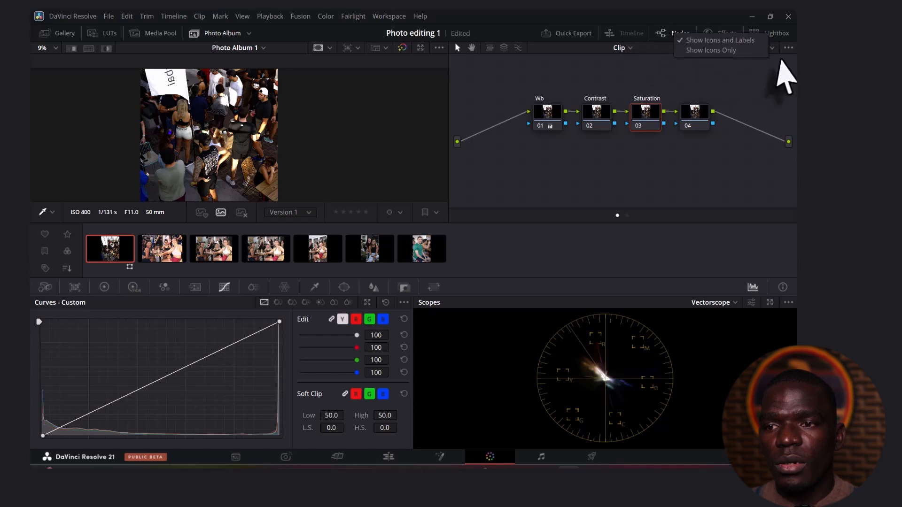
pyautogui.click(790, 49)
pyautogui.click(790, 50)
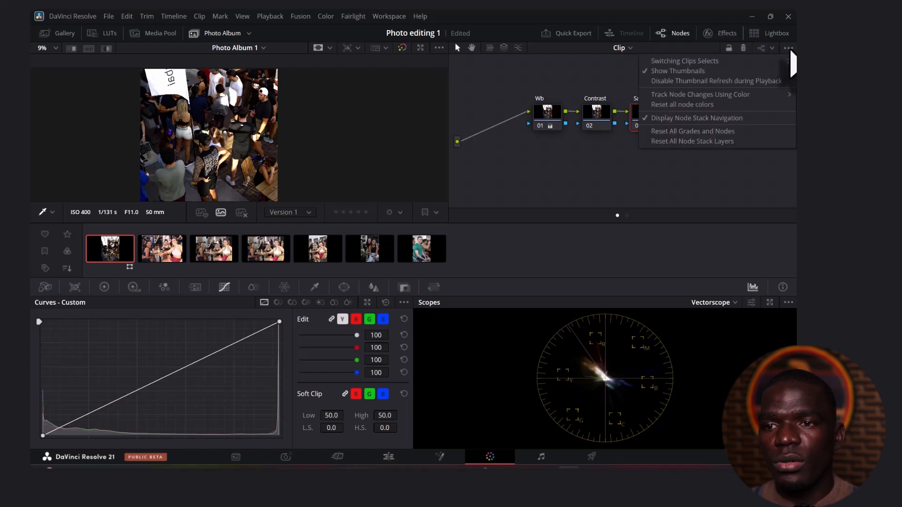
pyautogui.click(681, 38)
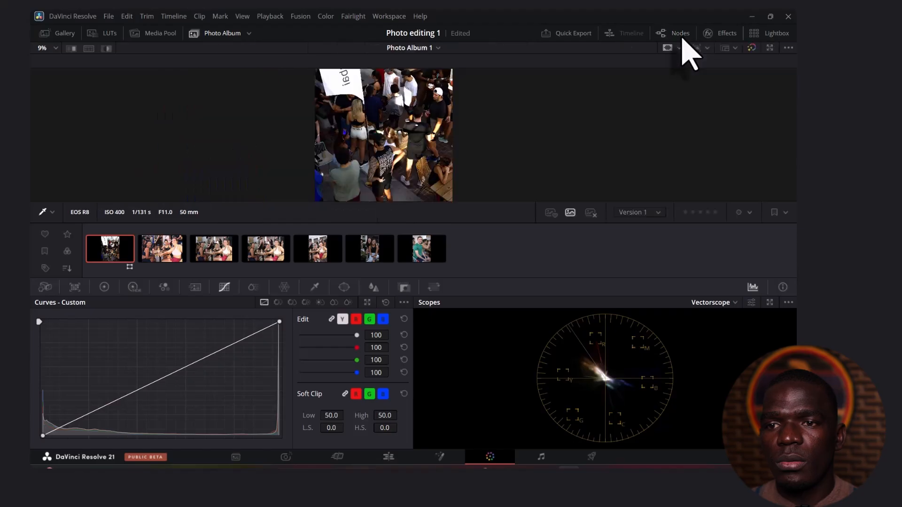
pyautogui.click(682, 41)
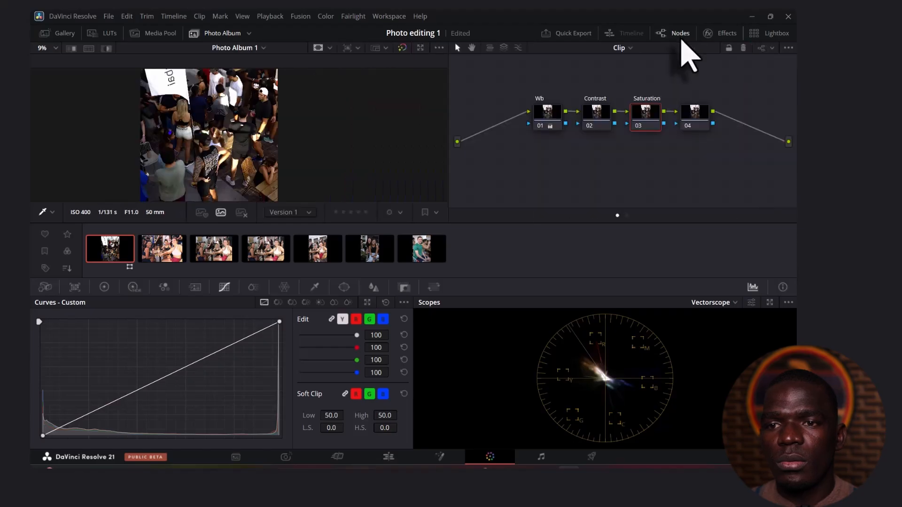
pyautogui.click(624, 48)
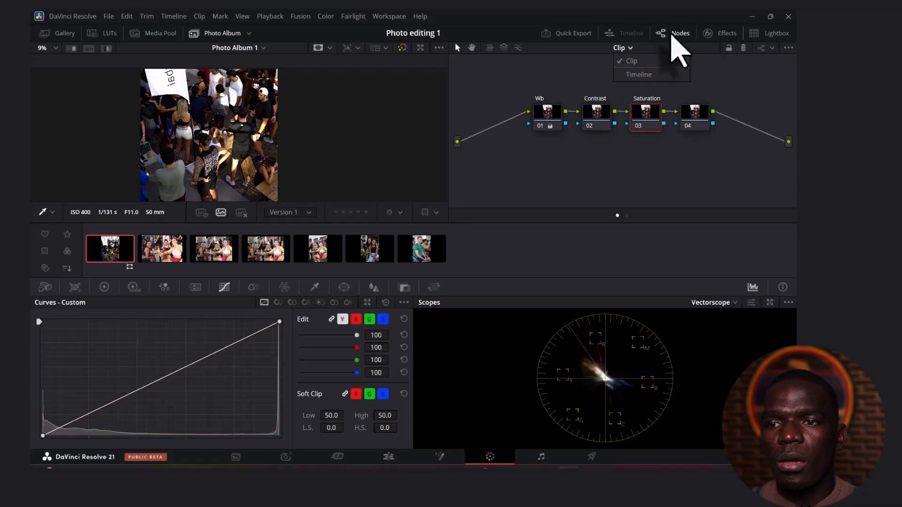
# - Switch the node display to List View and back to Graph View
pyautogui.click(772, 48)
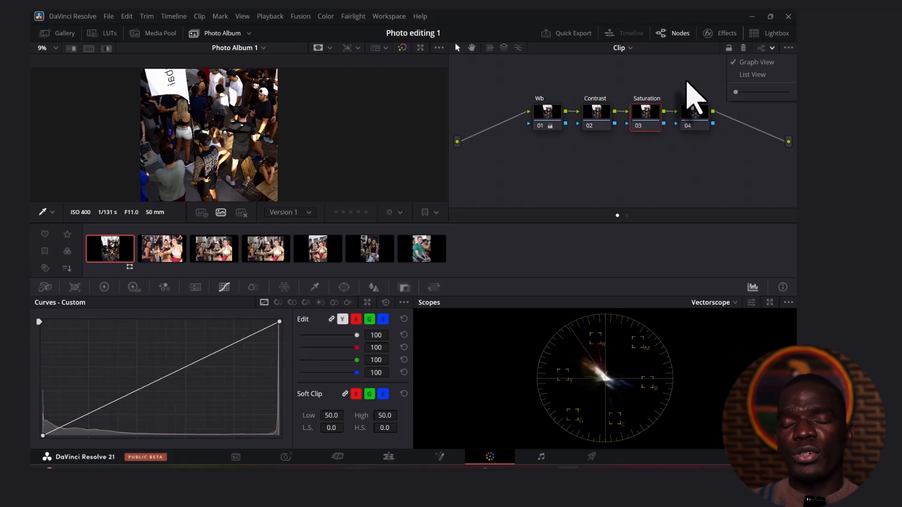
pyautogui.click(746, 75)
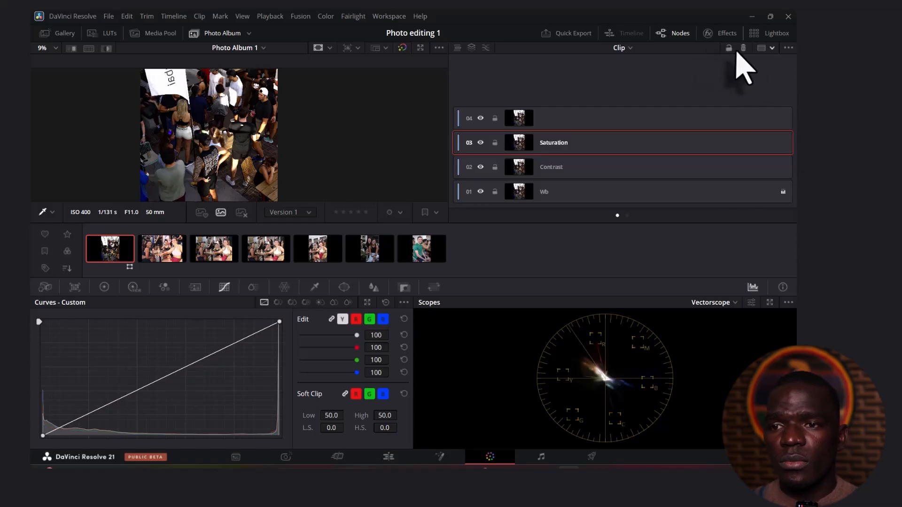
pyautogui.click(772, 48)
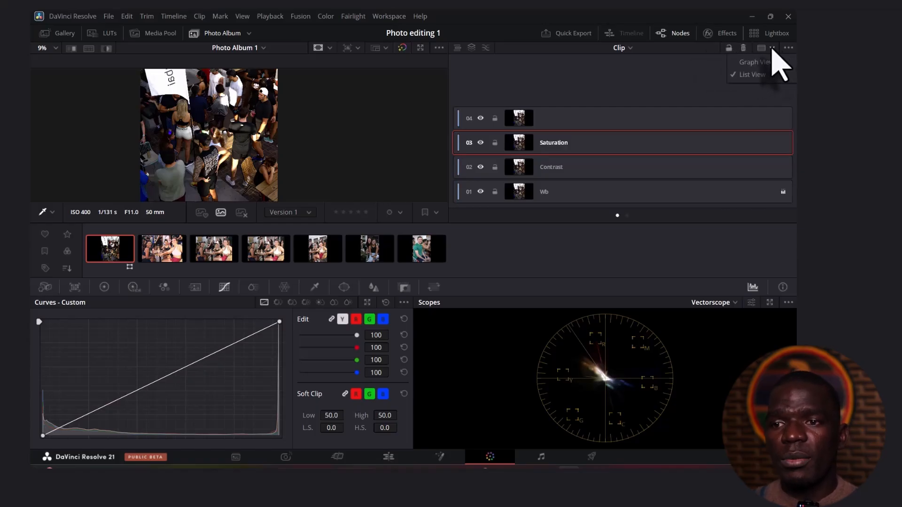
pyautogui.click(754, 62)
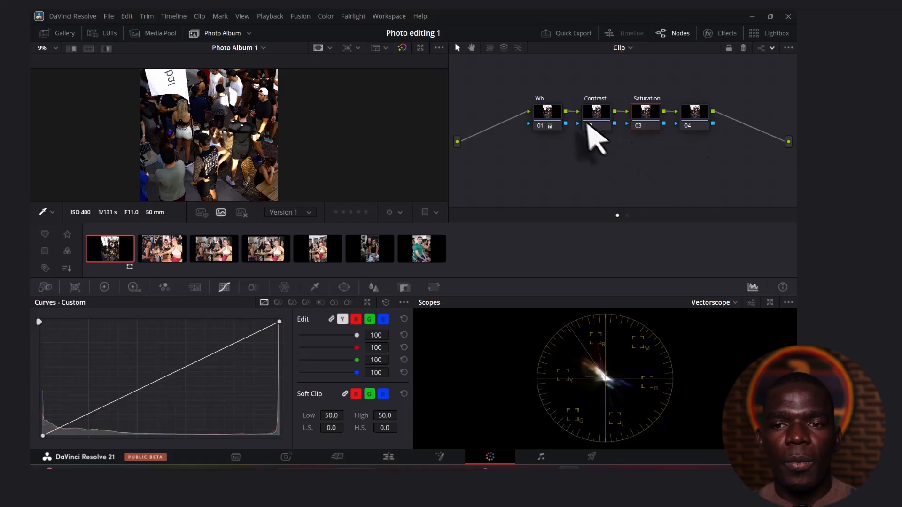
# - Select the Wb node and change the scope from Vectorscope to Parade
pyautogui.click(557, 121)
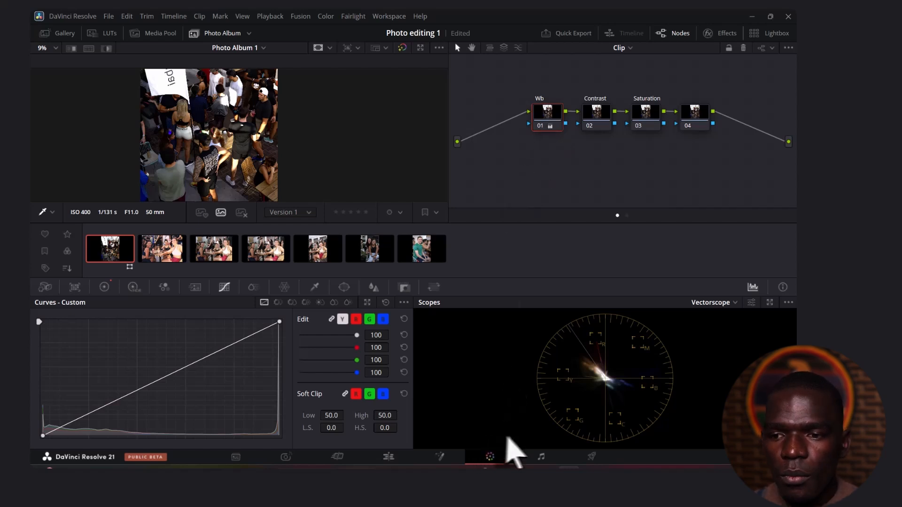
pyautogui.click(735, 312)
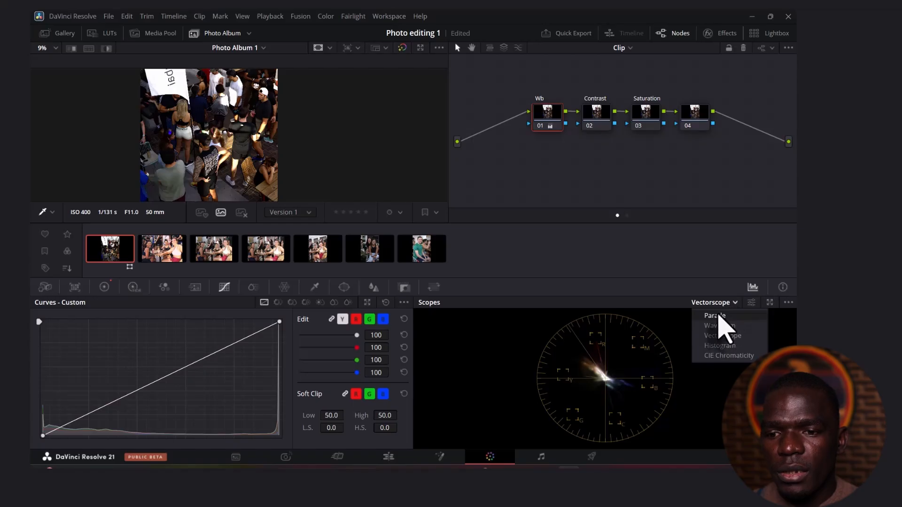
pyautogui.click(715, 315)
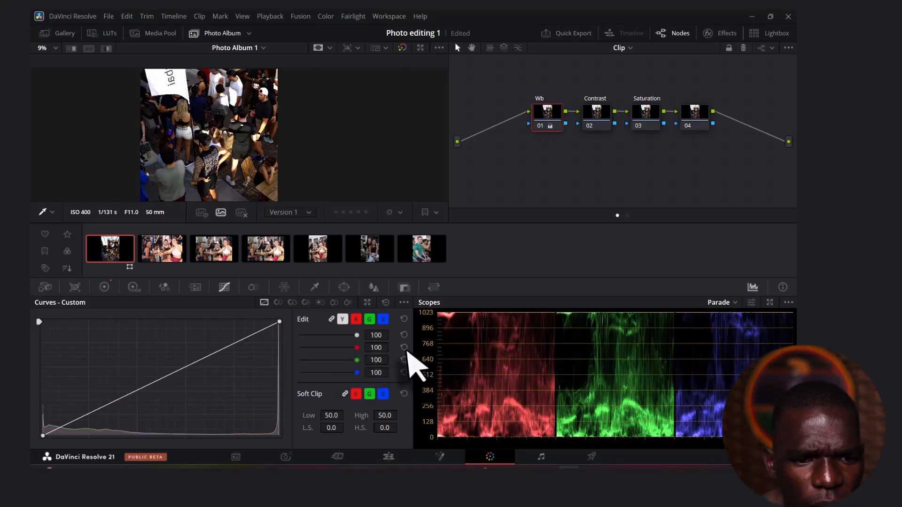
# - Set the overall Lift of the Wb node to 0.02 with the primaries color wheels
pyautogui.click(106, 288)
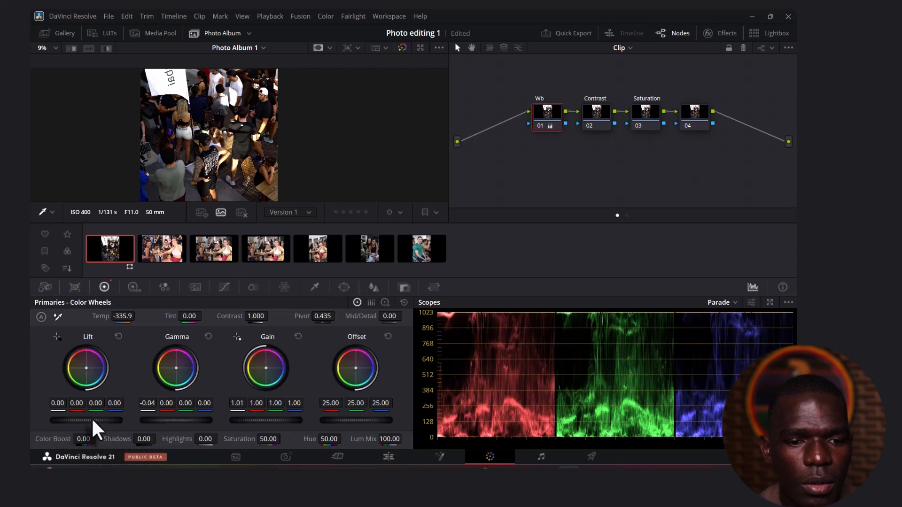
pyautogui.moveTo(64, 420); pyautogui.dragTo(74, 420)
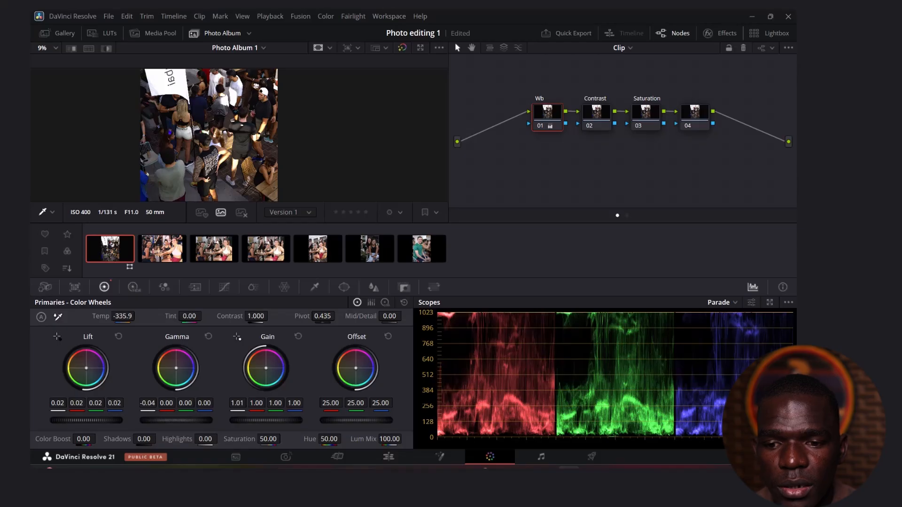
pyautogui.moveTo(75, 421); pyautogui.dragTo(78, 420)
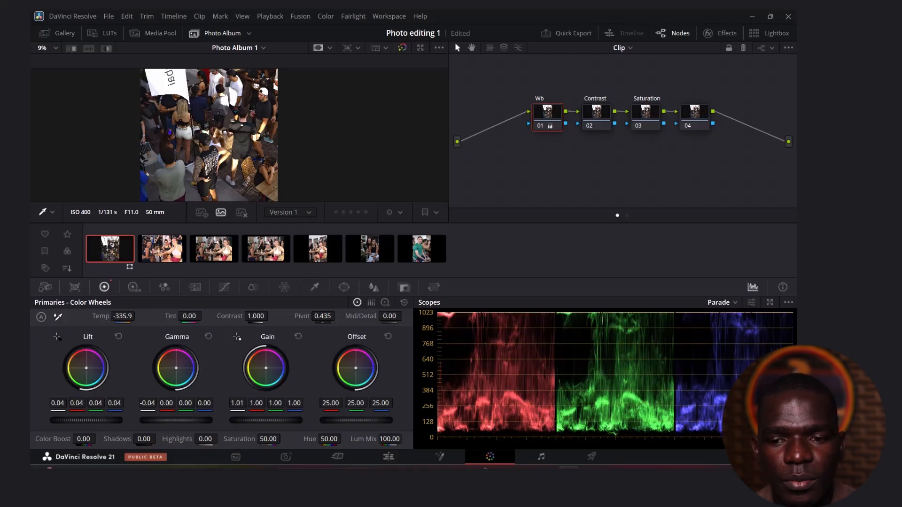
pyautogui.moveTo(78, 420); pyautogui.dragTo(82, 420)
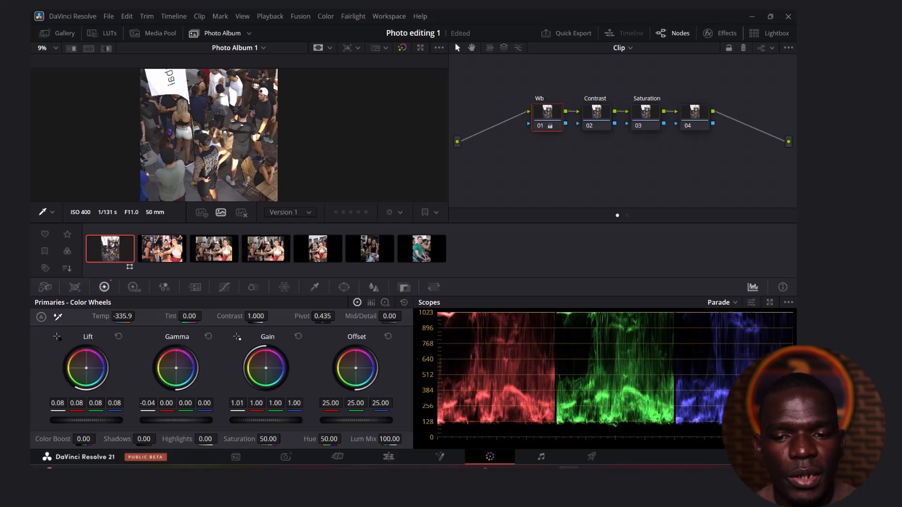
pyautogui.moveTo(86, 421); pyautogui.dragTo(70, 420)
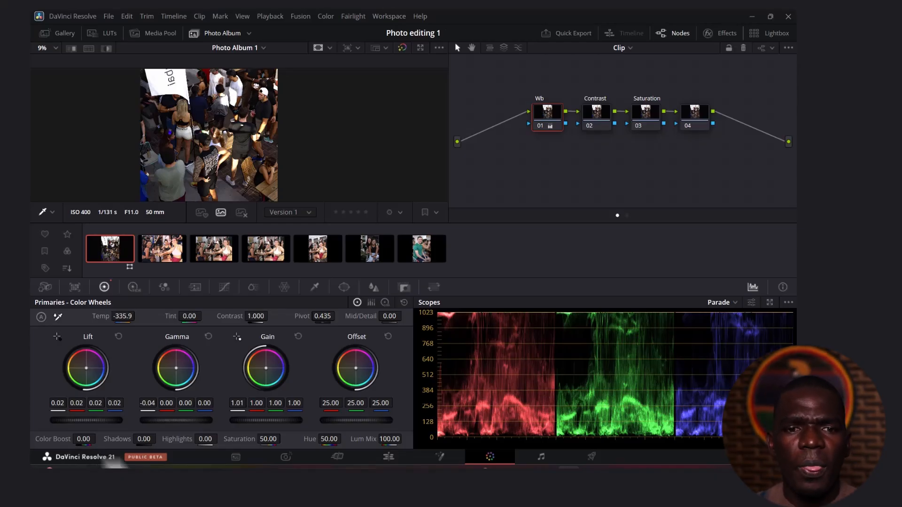
# - Set the contrast of the Contrast node to 1.028
pyautogui.click(595, 119)
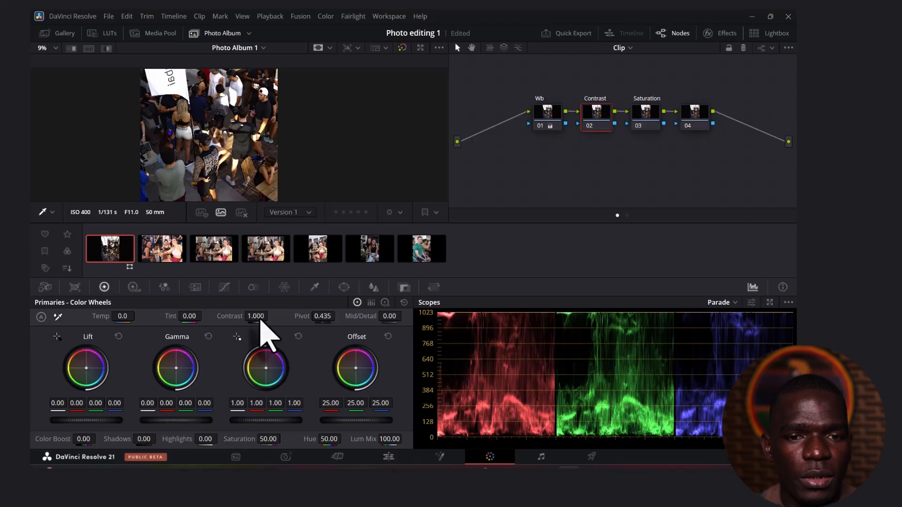
pyautogui.moveTo(262, 320); pyautogui.dragTo(271, 315)
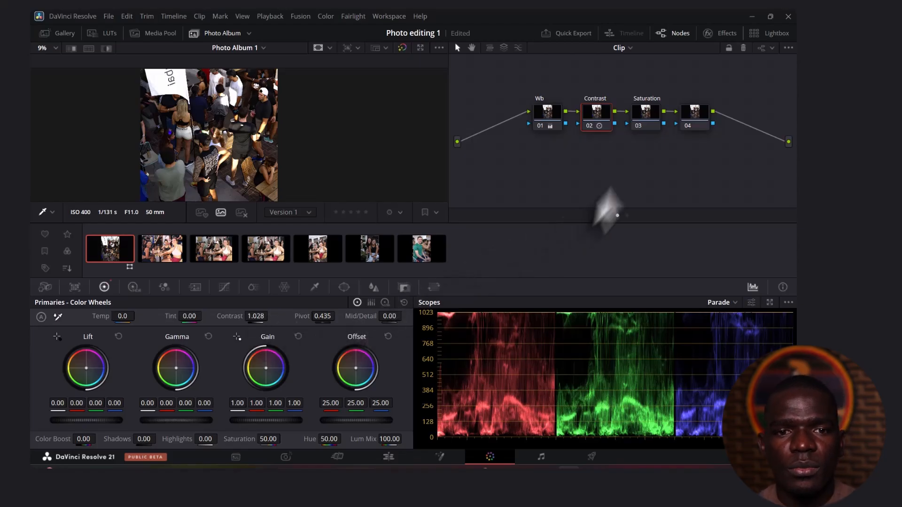
# - Set the color space of the Saturation node to HSV
pyautogui.click(647, 120)
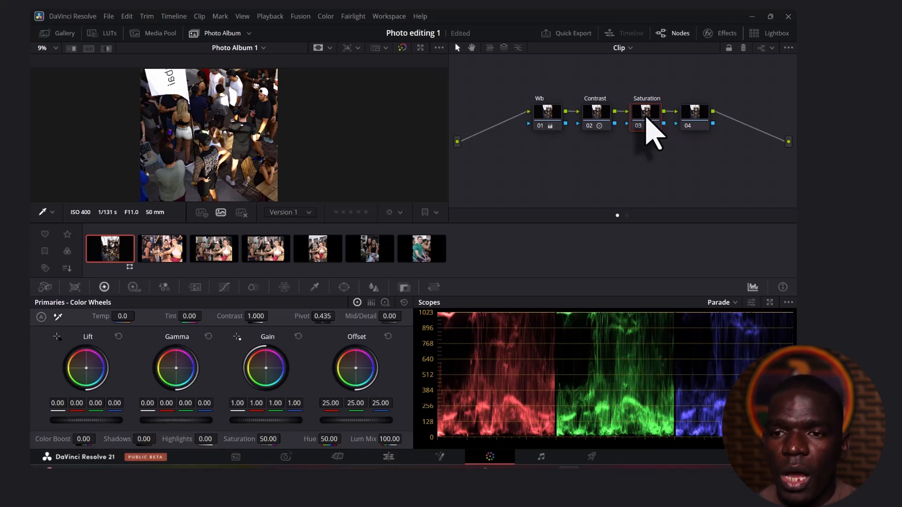
pyautogui.rightClick(655, 133)
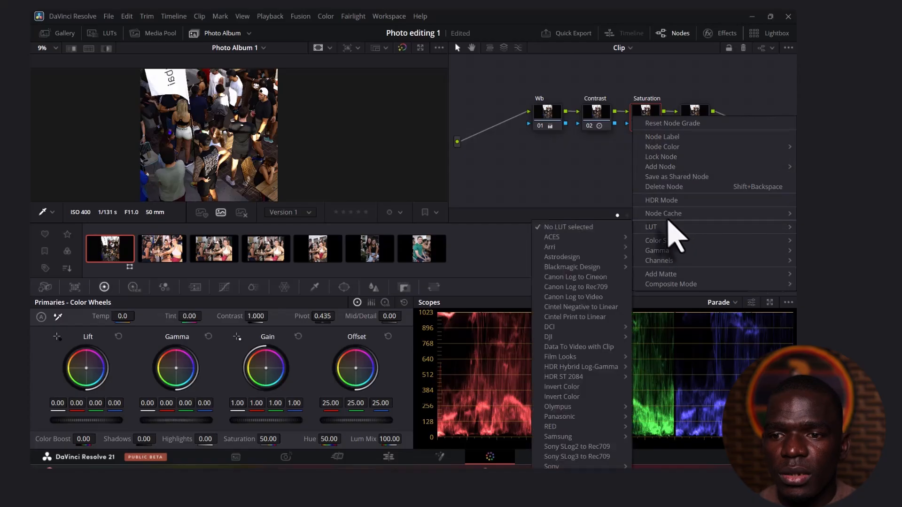
pyautogui.moveTo(676, 244)
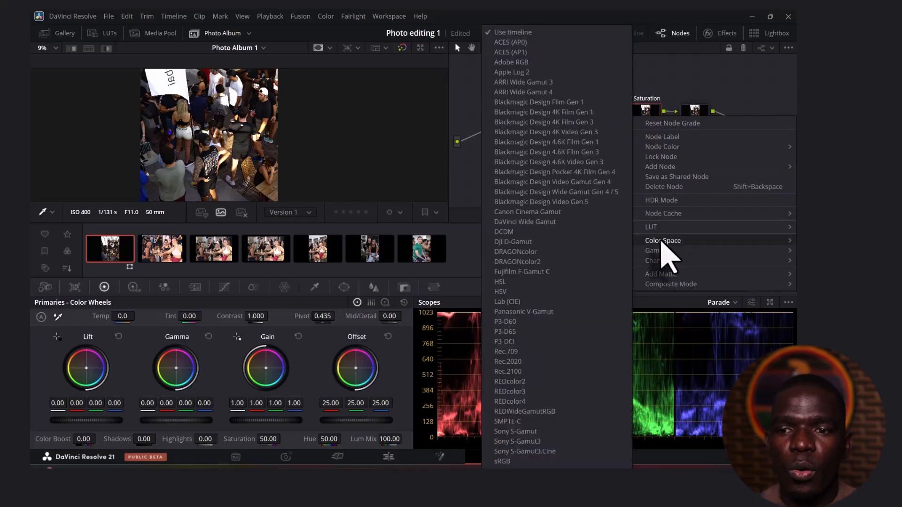
pyautogui.moveTo(651, 228)
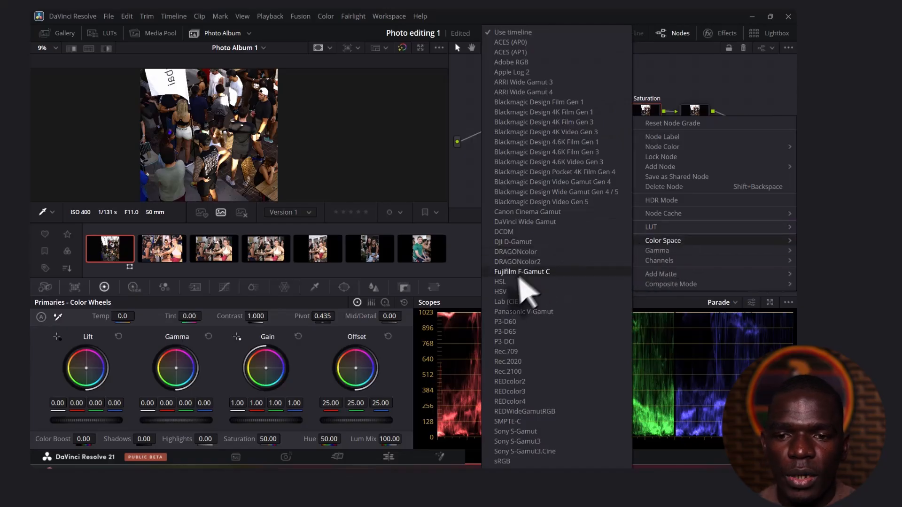
pyautogui.click(504, 291)
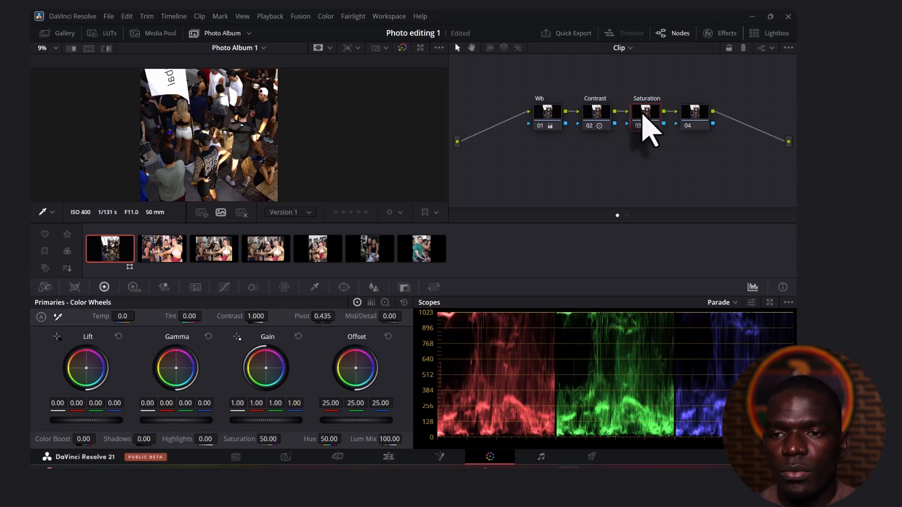
# - Disable Channel 1 and Channel 3 on the Saturation node, leaving only Channel 2 enabled
pyautogui.rightClick(644, 117)
pyautogui.moveTo(676, 264)
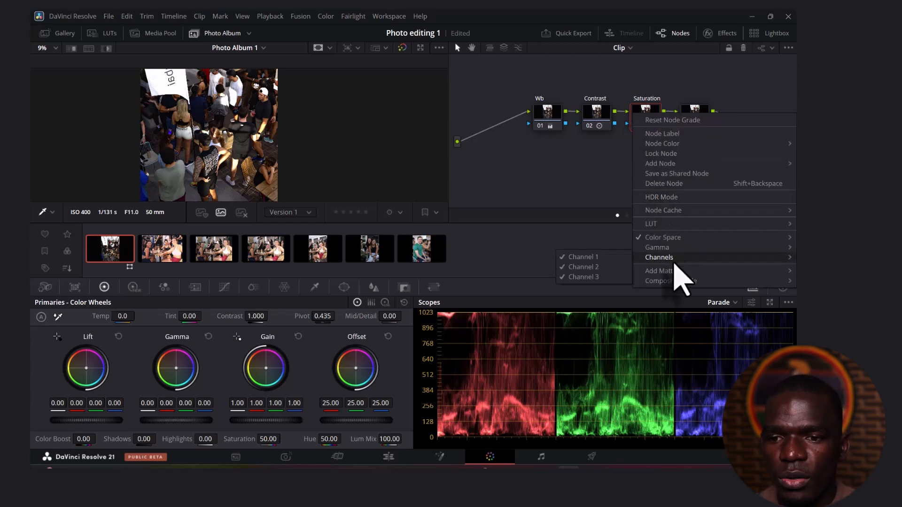
pyautogui.click(564, 257)
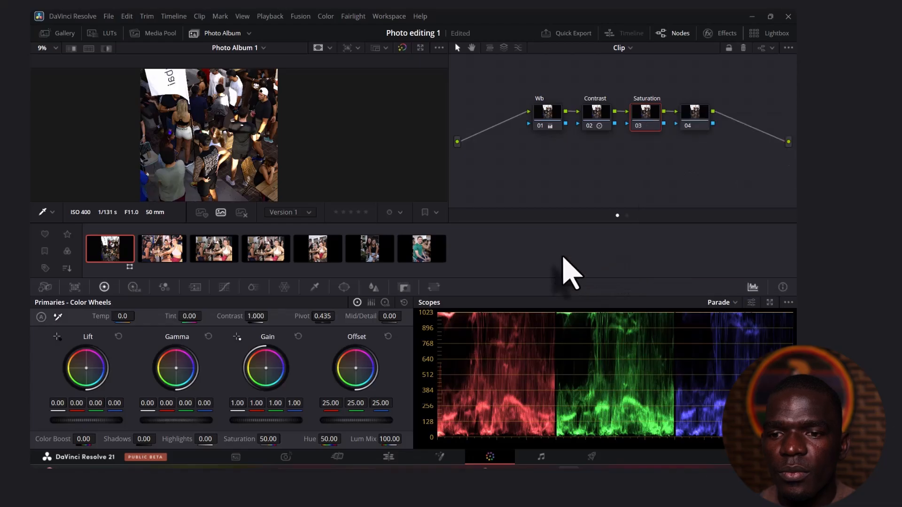
pyautogui.rightClick(642, 117)
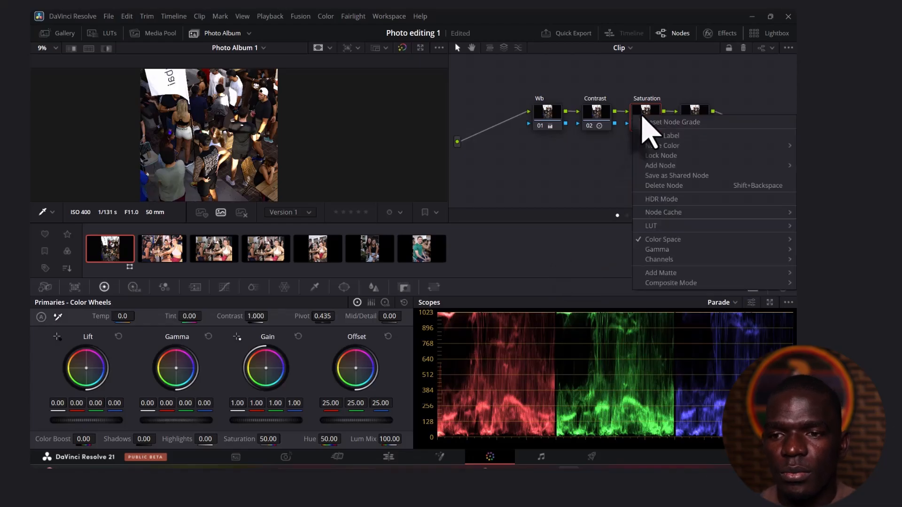
pyautogui.moveTo(658, 241)
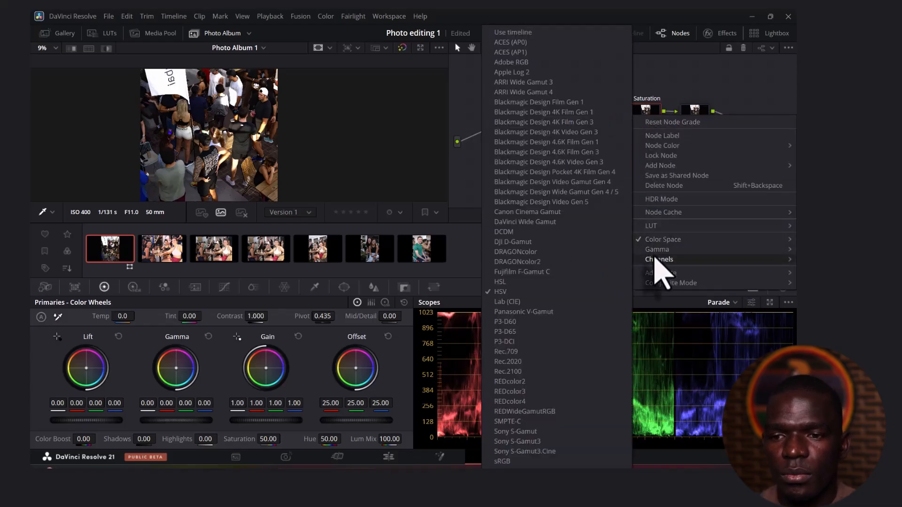
pyautogui.moveTo(658, 259)
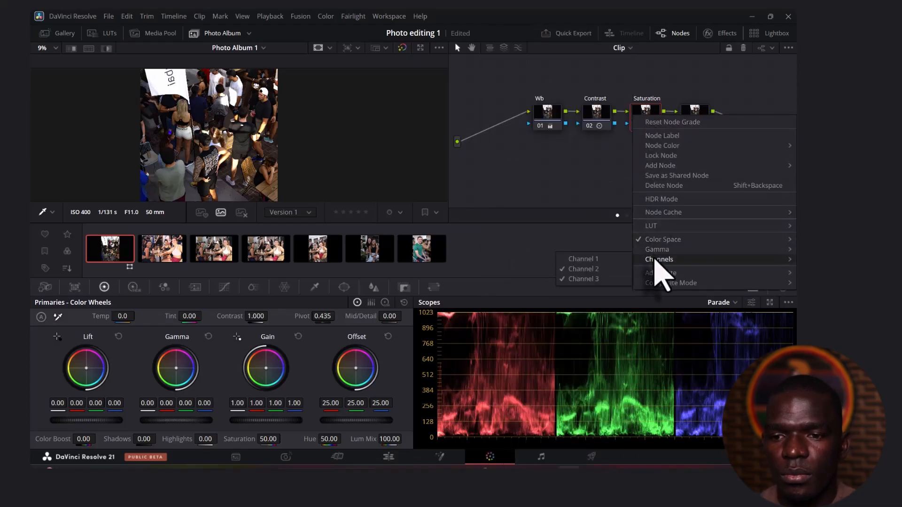
pyautogui.click(564, 280)
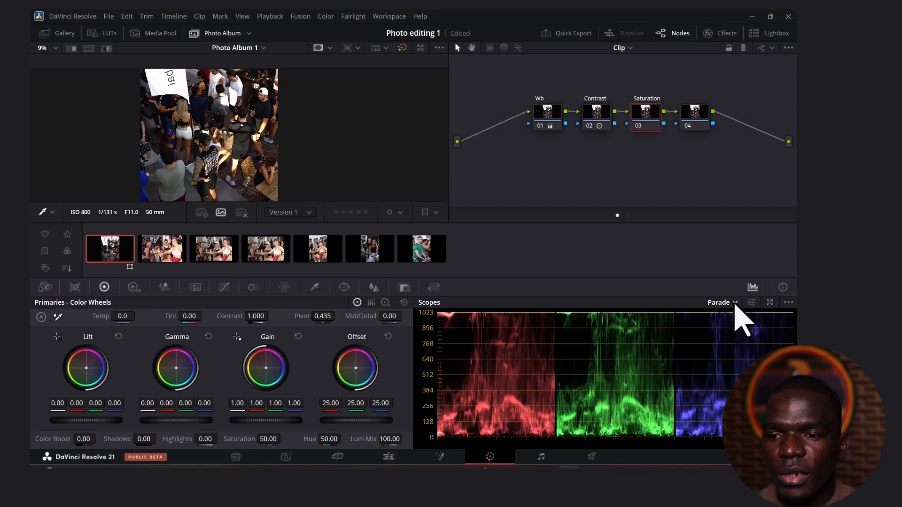
# - Change the scope to Vectorscope and set the overall Gain of the Saturation node to 0.97
pyautogui.click(735, 303)
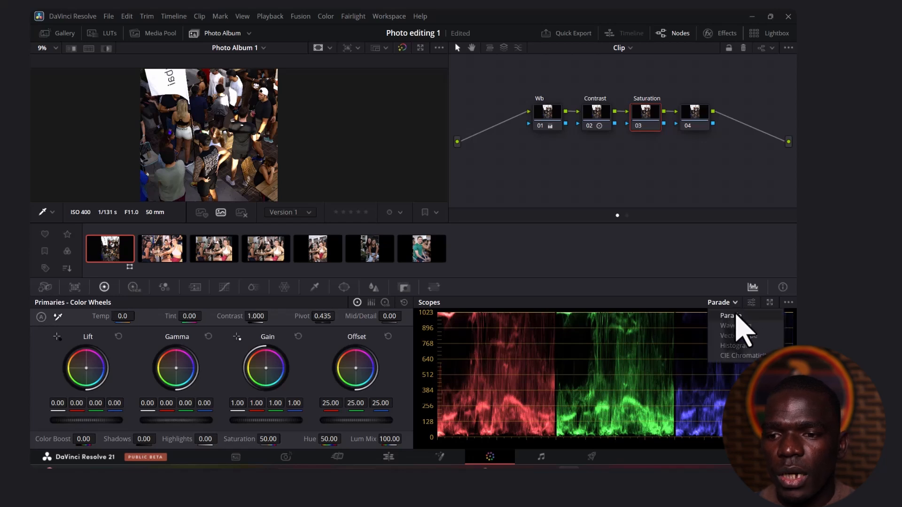
pyautogui.click(739, 335)
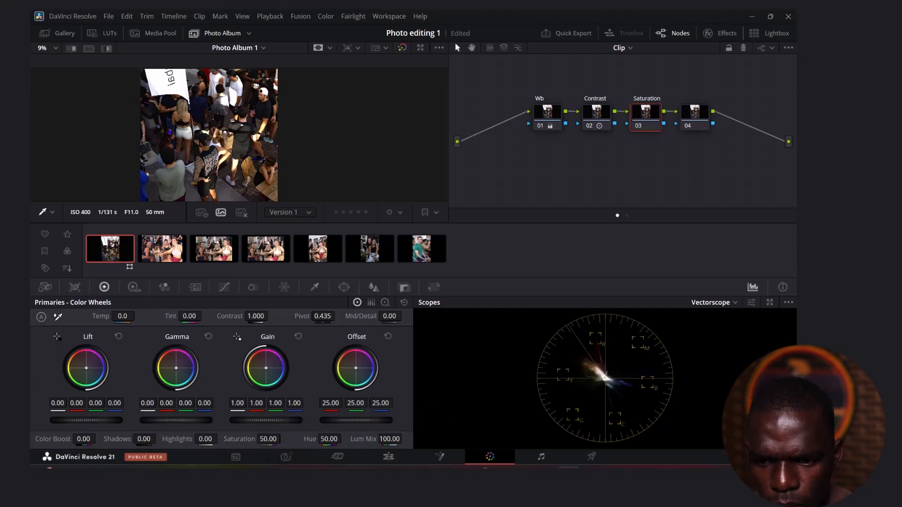
pyautogui.moveTo(269, 440); pyautogui.dragTo(283, 421)
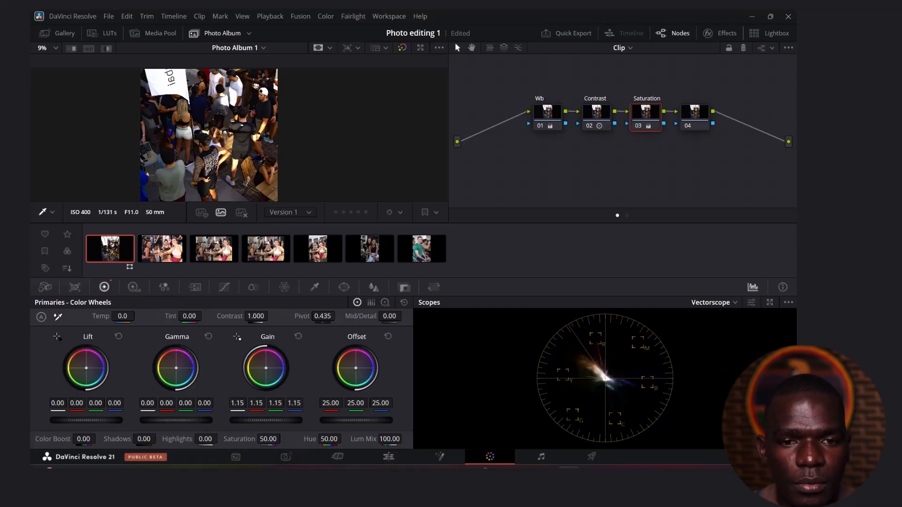
pyautogui.moveTo(273, 421); pyautogui.dragTo(243, 420)
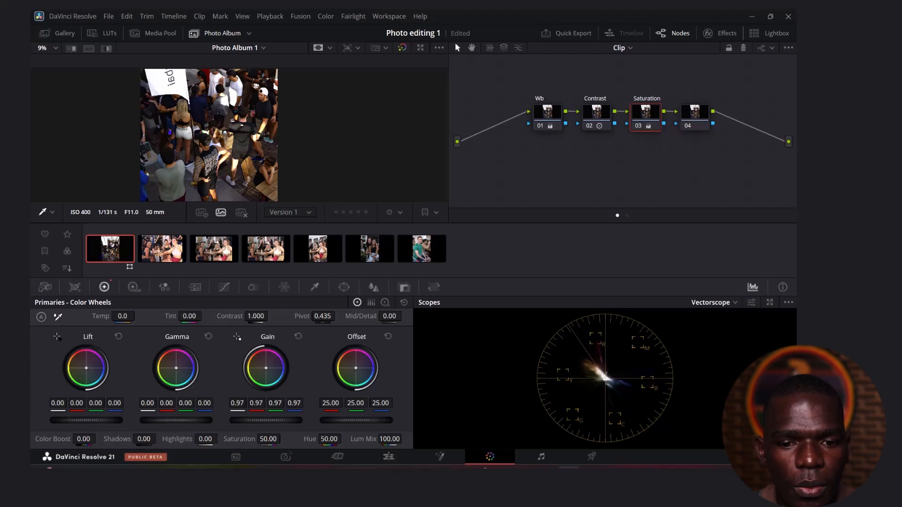
# - Raise the overall Gain of the Saturation node to 1.02
pyautogui.moveTo(263, 421); pyautogui.dragTo(266, 420)
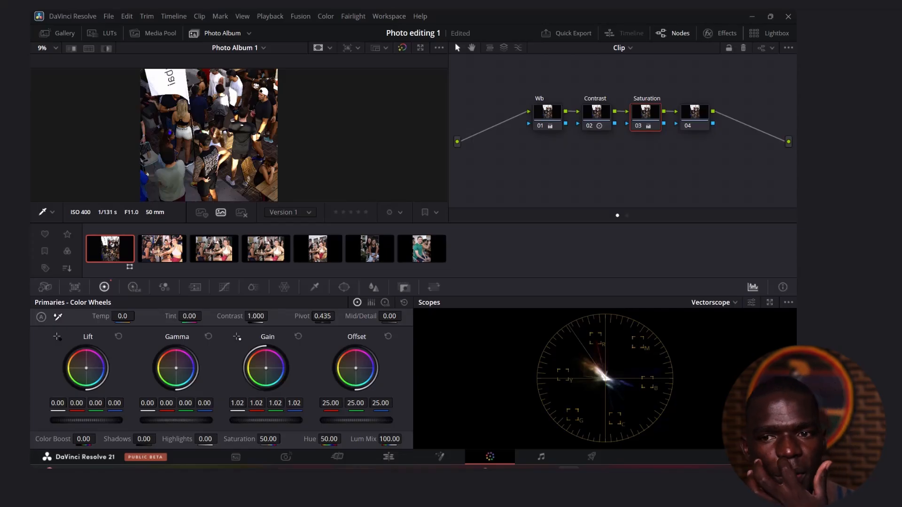
# - Label the fourth node CC
pyautogui.click(694, 113)
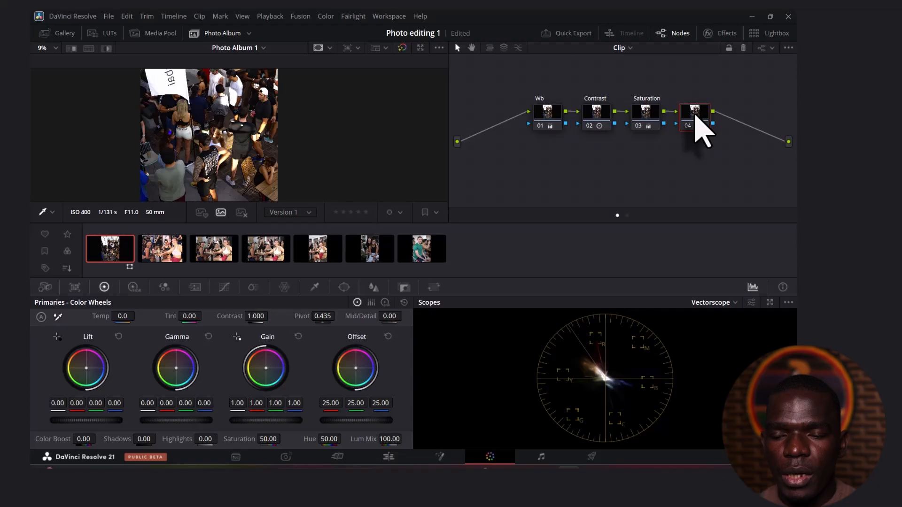
pyautogui.rightClick(696, 115)
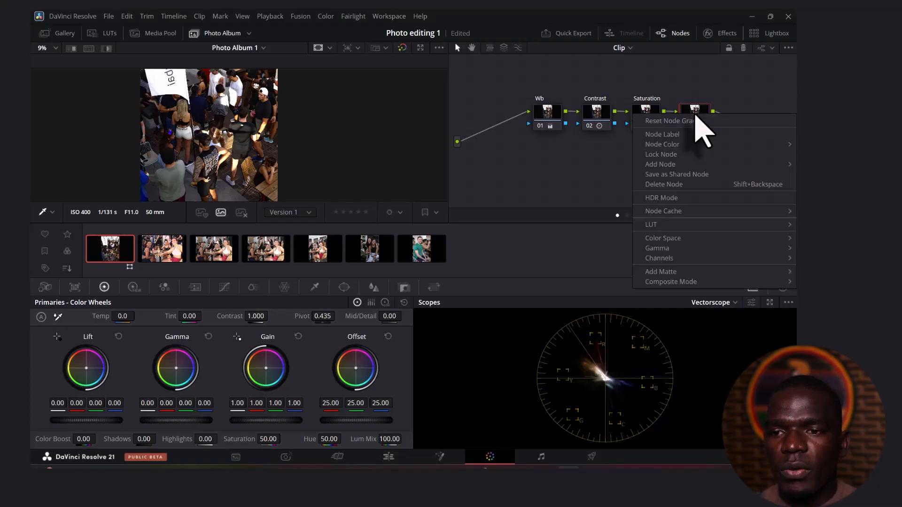
pyautogui.click(669, 134)
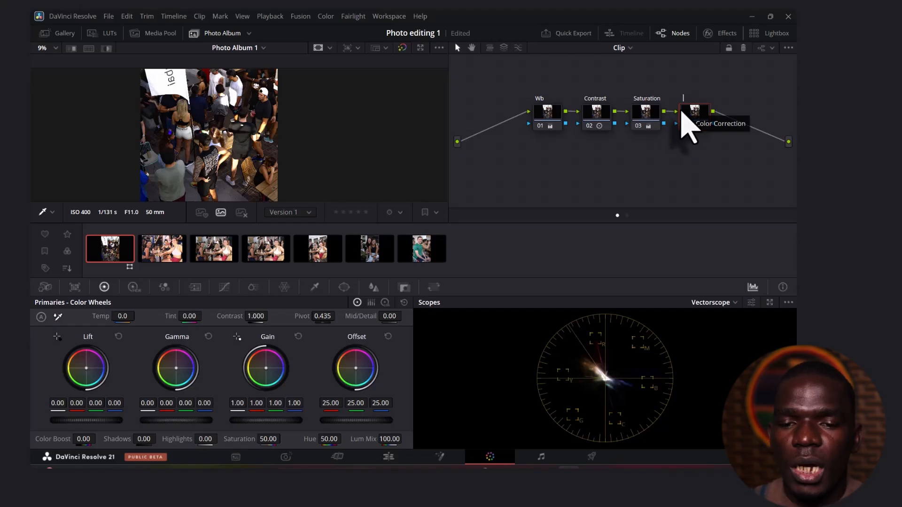
pyautogui.write('cc')
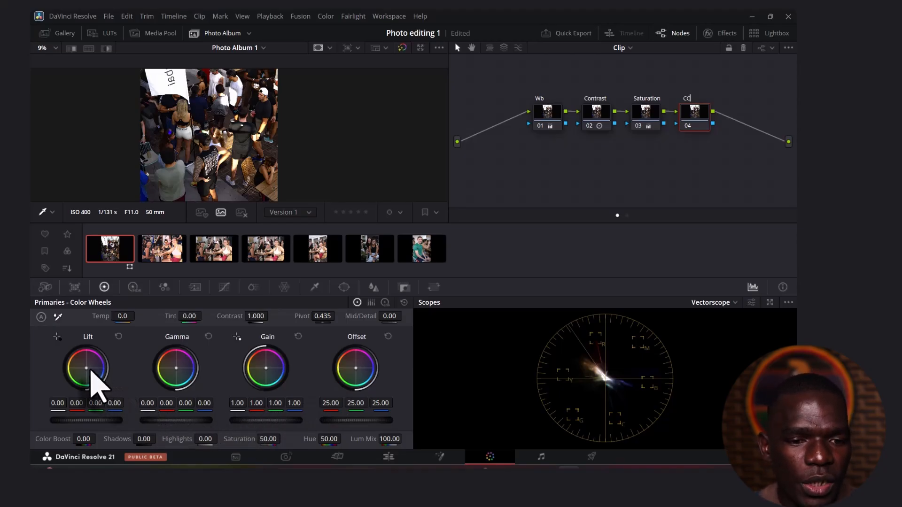
pyautogui.press('Return')
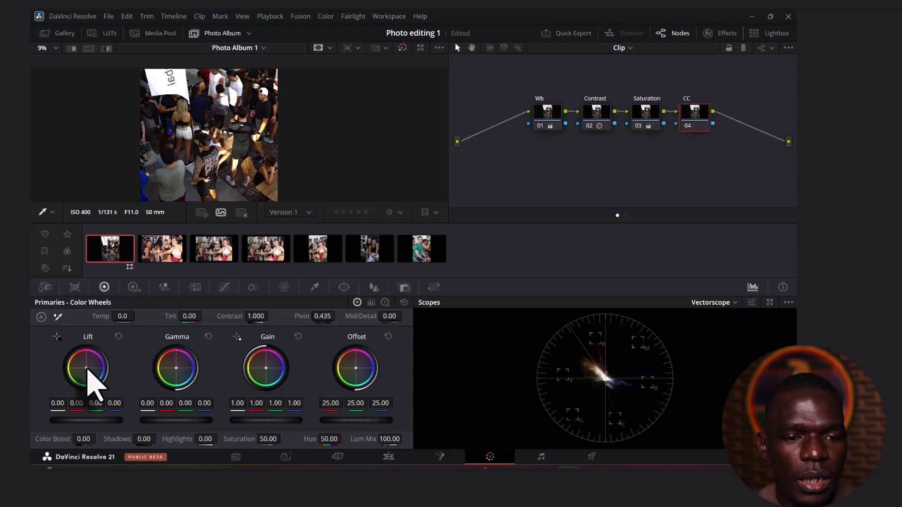
# - On the CC node, cool the Lift to red -0.04 and blue 0.04, and warm the Gain to red 1.04, green 0.99, blue 0.93
pyautogui.click(87, 368)
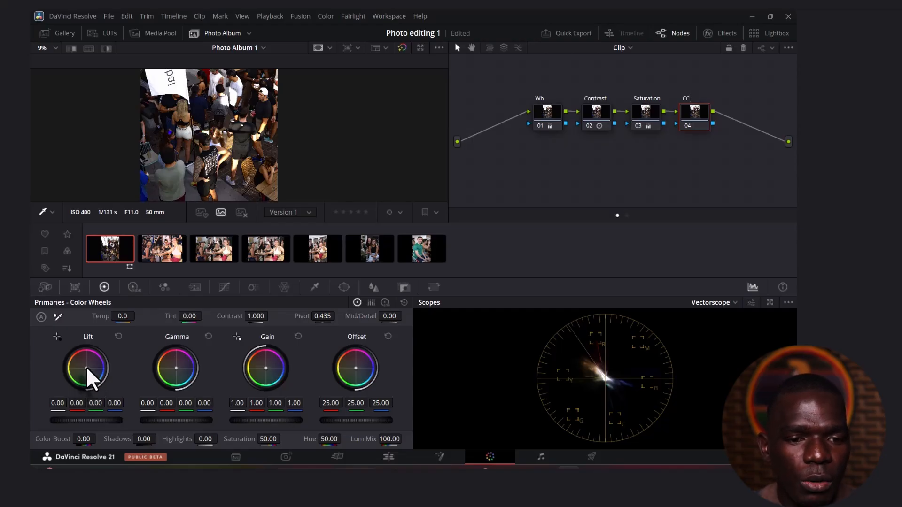
pyautogui.moveTo(87, 369); pyautogui.dragTo(90, 371)
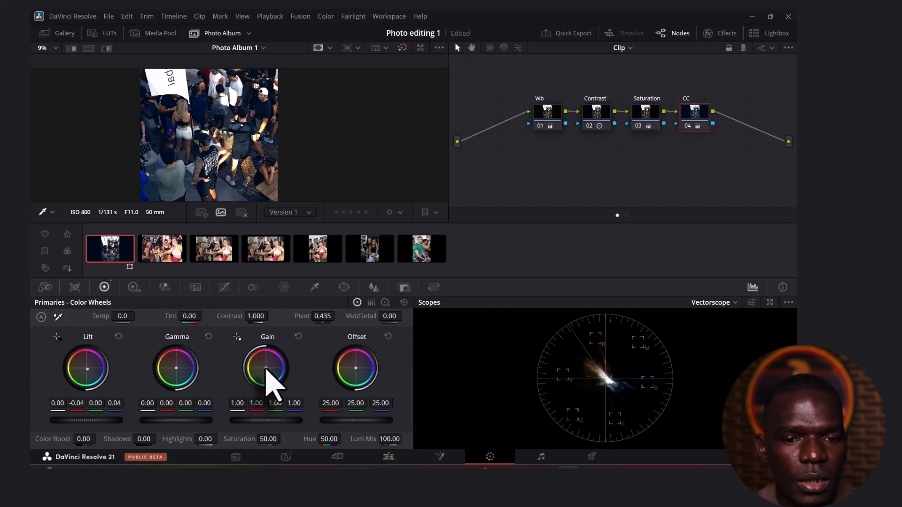
pyautogui.moveTo(266, 370); pyautogui.dragTo(266, 368)
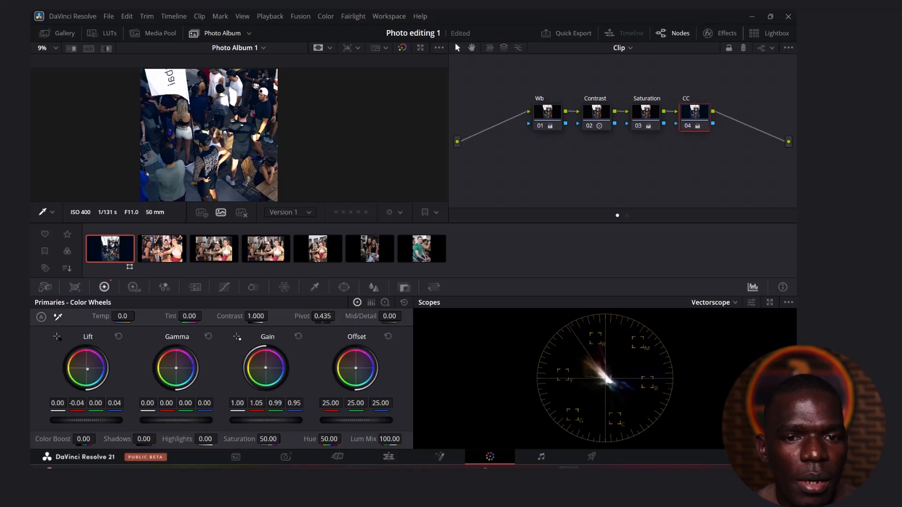
pyautogui.moveTo(266, 368); pyautogui.dragTo(265, 368)
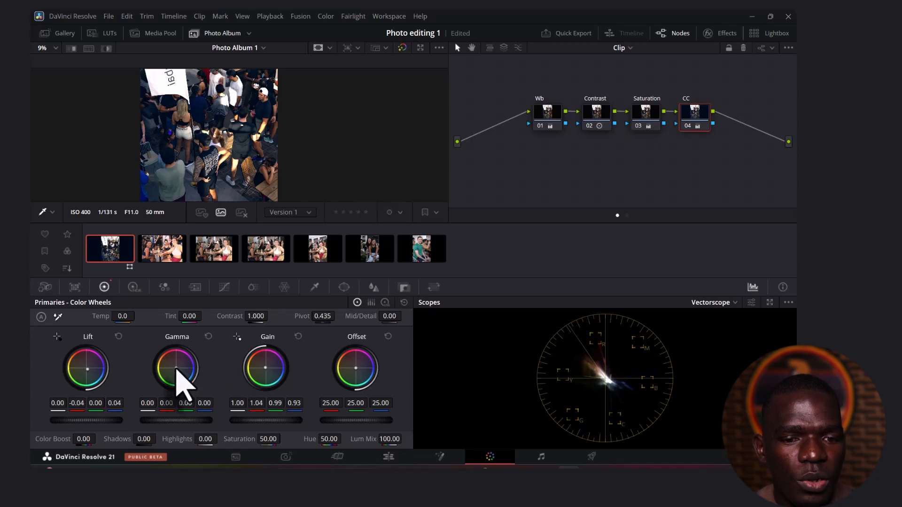
# - Shift the CC node's Gamma slightly warmer to blue -0.01 and refine its Lift to red -0.05
pyautogui.moveTo(176, 370); pyautogui.dragTo(177, 369)
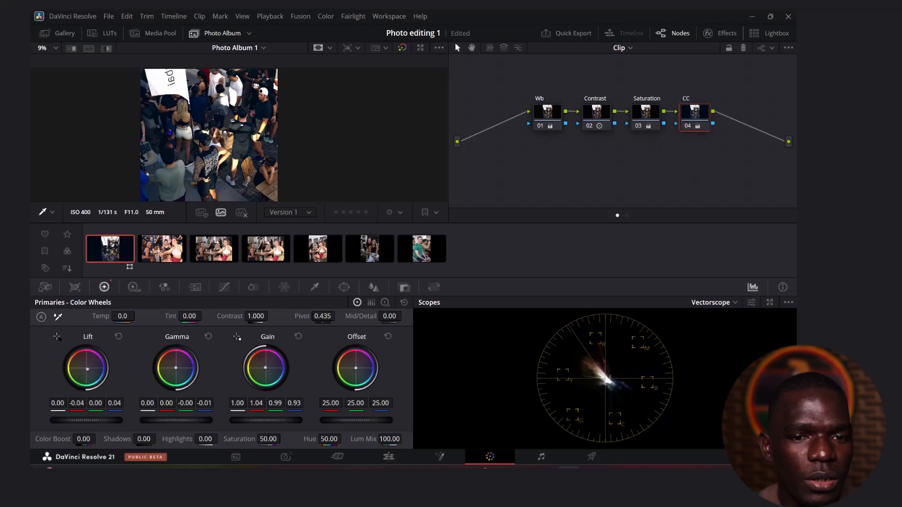
pyautogui.moveTo(88, 370); pyautogui.dragTo(88, 371)
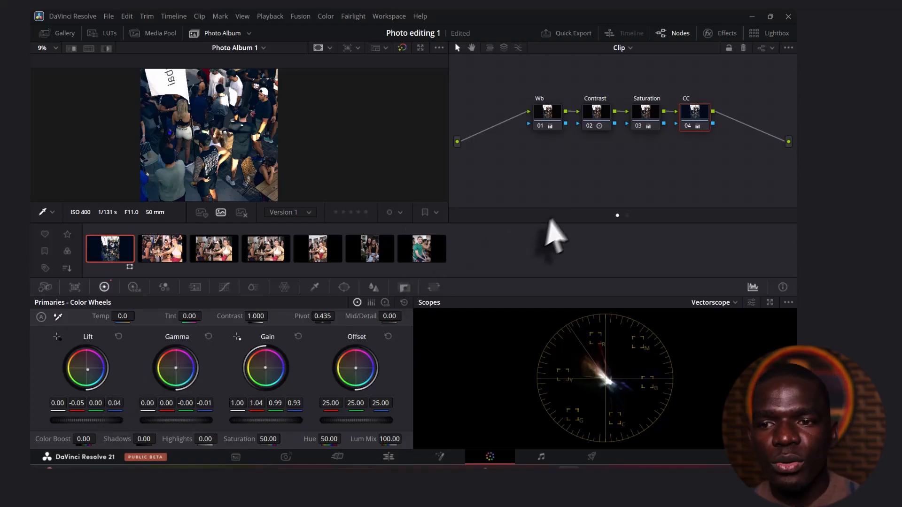
# - Select the Wb node and switch to the Photo page
pyautogui.click(547, 112)
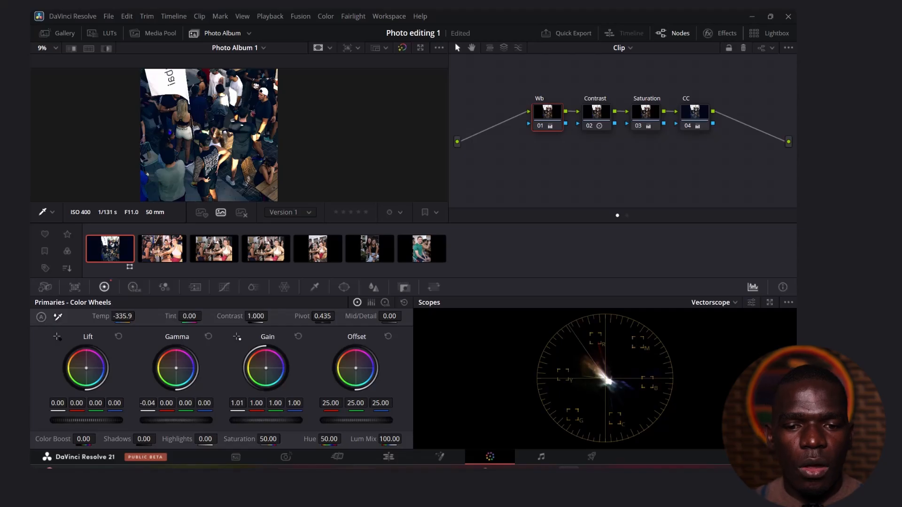
pyautogui.click(286, 458)
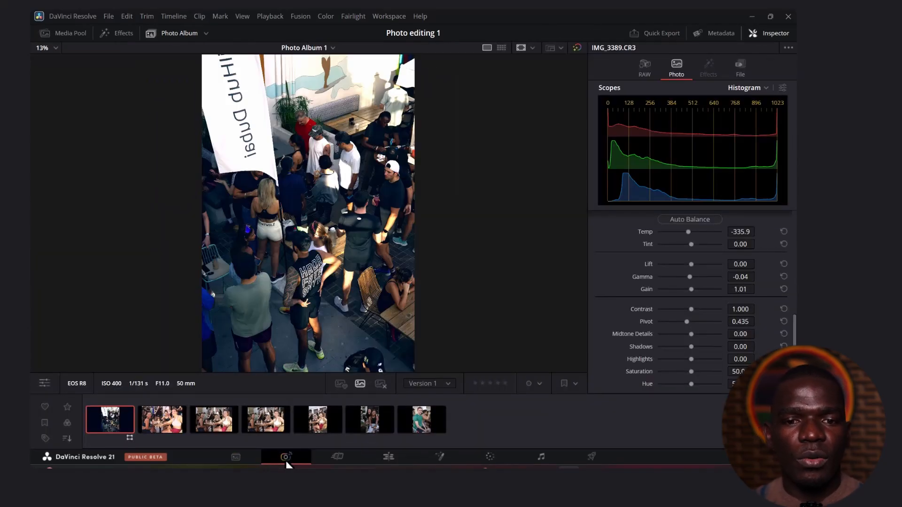